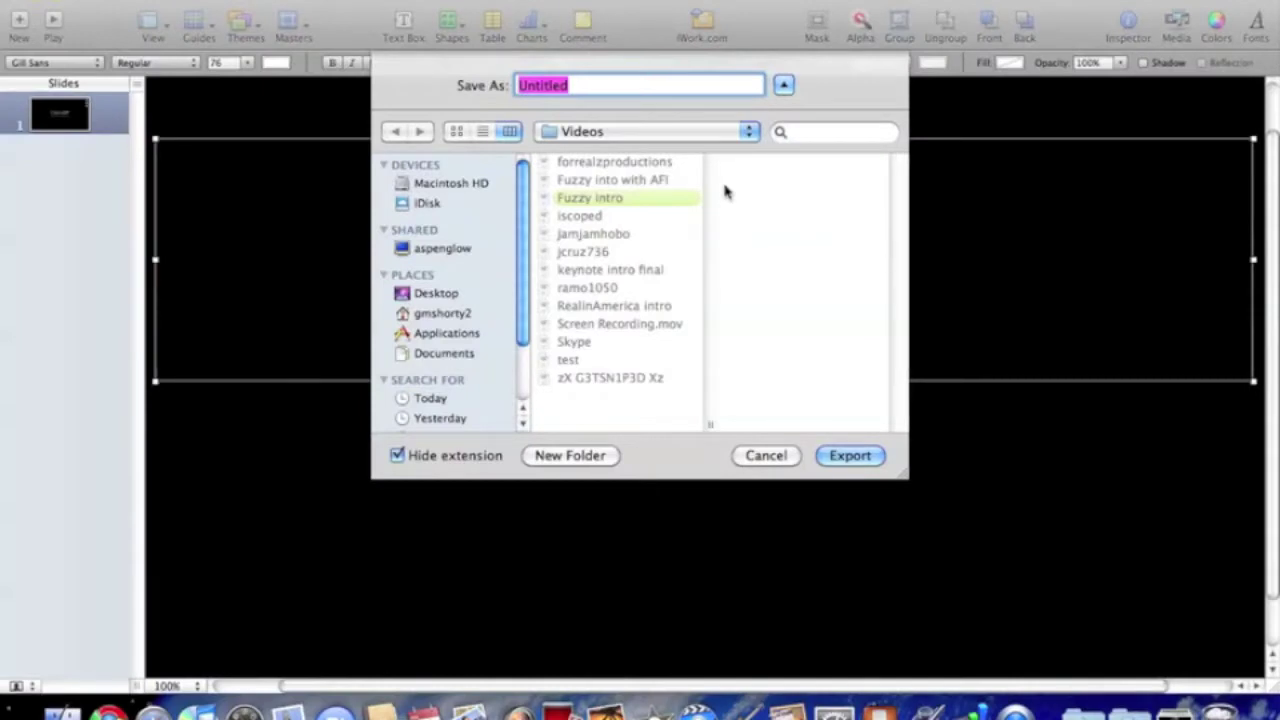
- Name the QuickTime export 'New fuzzy test' and export it to the Videos folder
text(New fuzz)
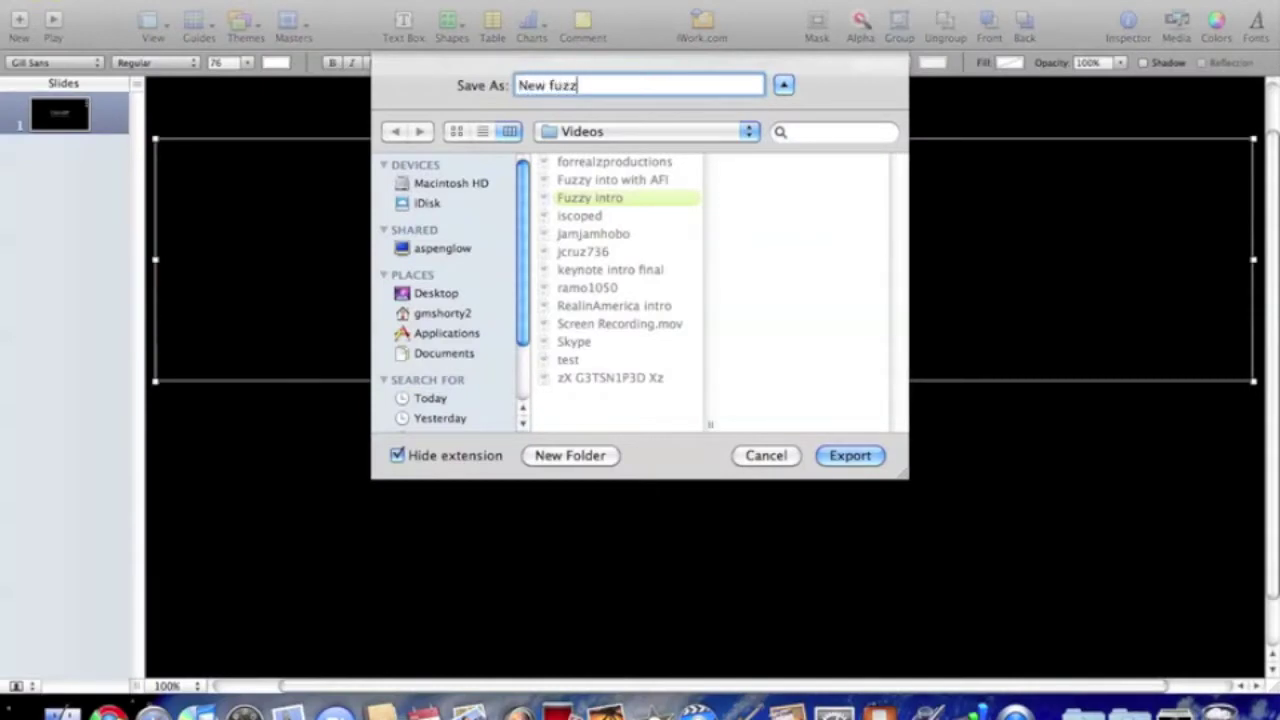
text(y test)
click(852, 456)
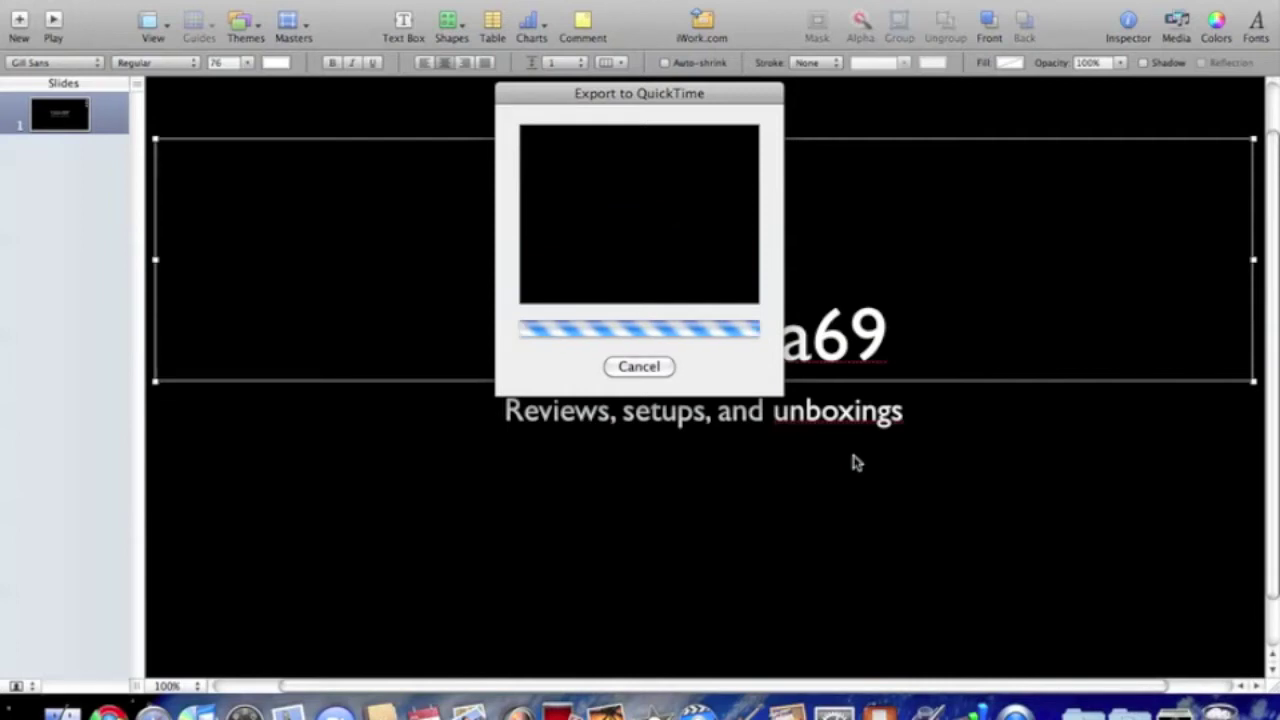
- Quit Keynote once the QuickTime export has completed
click(17, 3)
- Close the presentation without saving and browse to Fuzzysofa69 > Videos in Finder
click(583, 155)
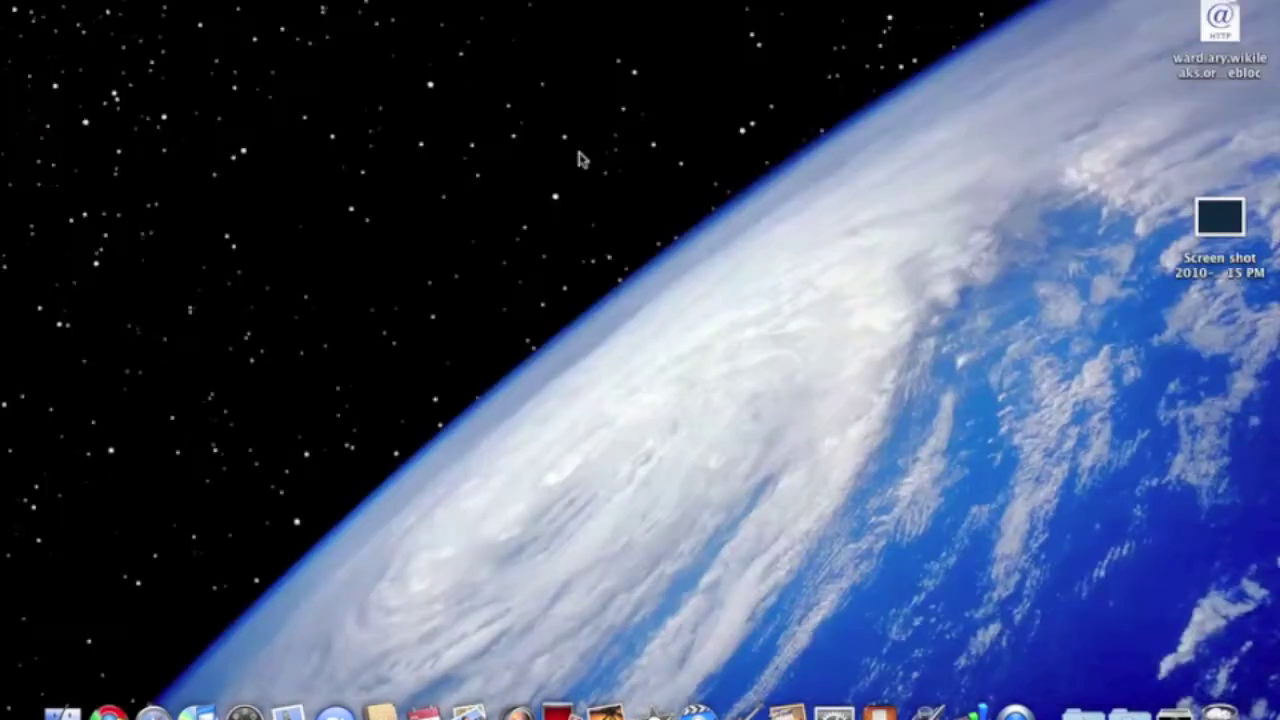
click(62, 712)
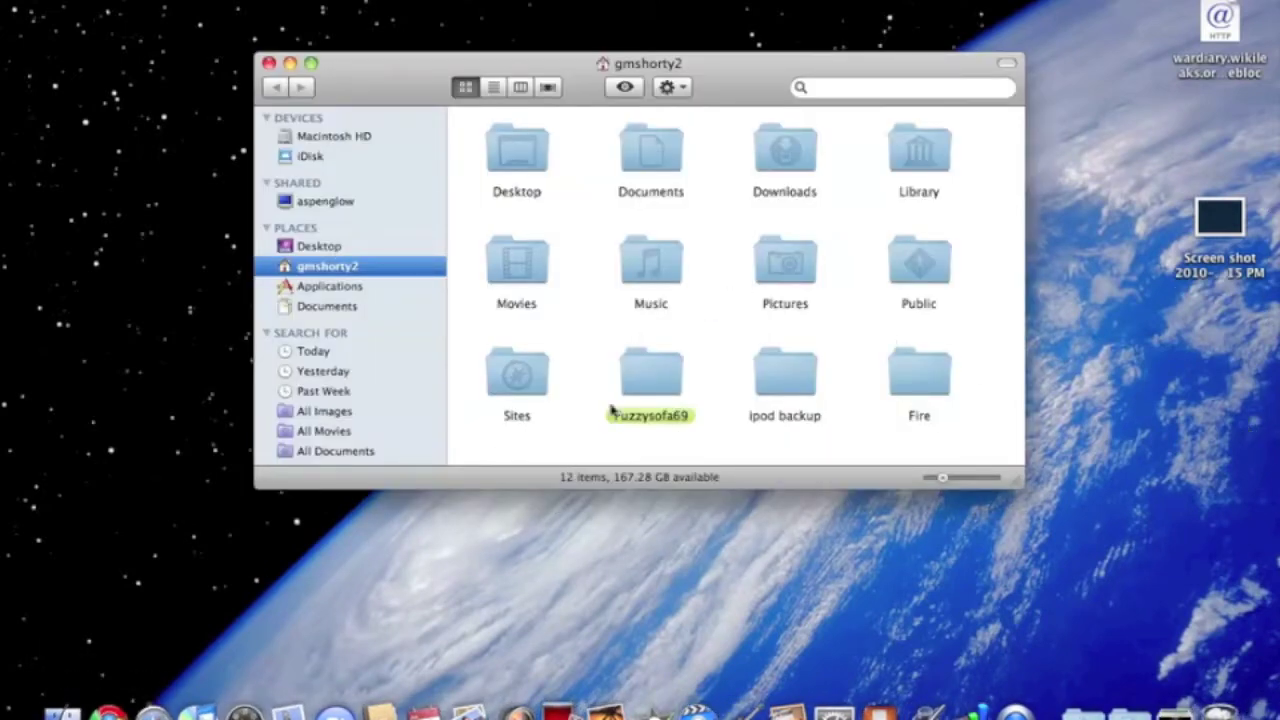
double_click(654, 377)
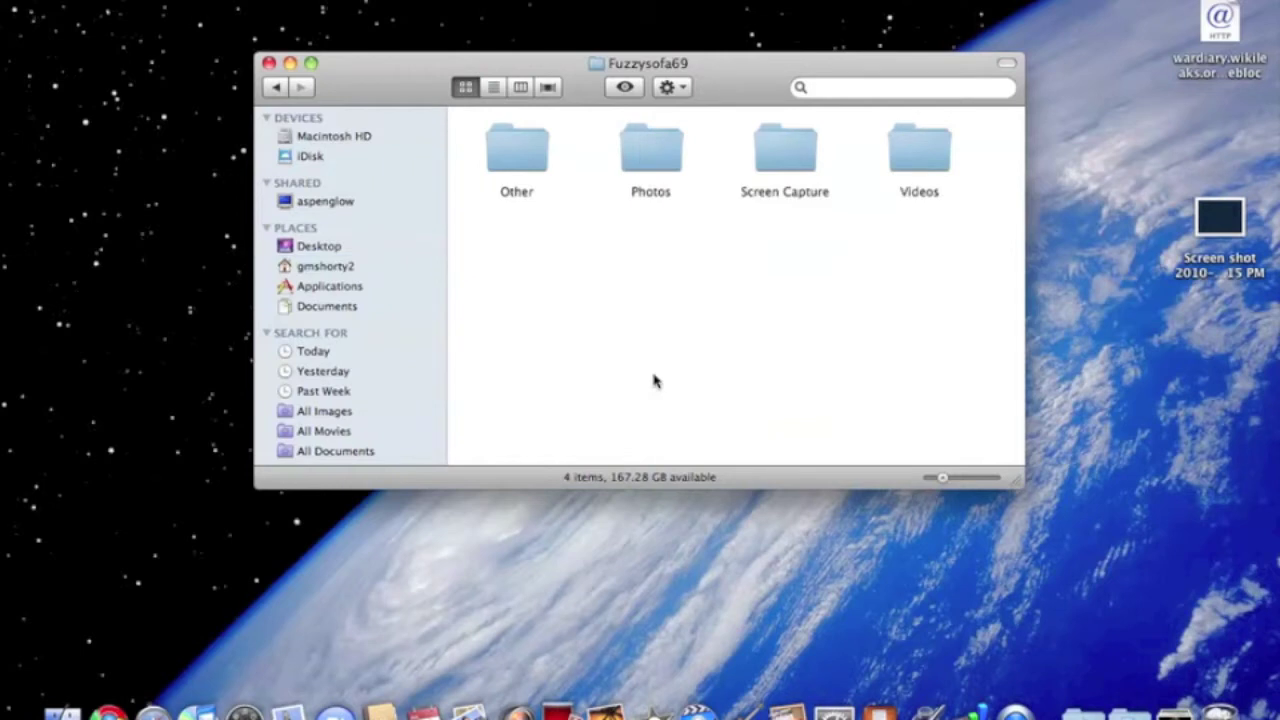
double_click(921, 148)
- Play the exported New fuzzy test movie, then close the Videos window
scroll(857, 262, down, 1)
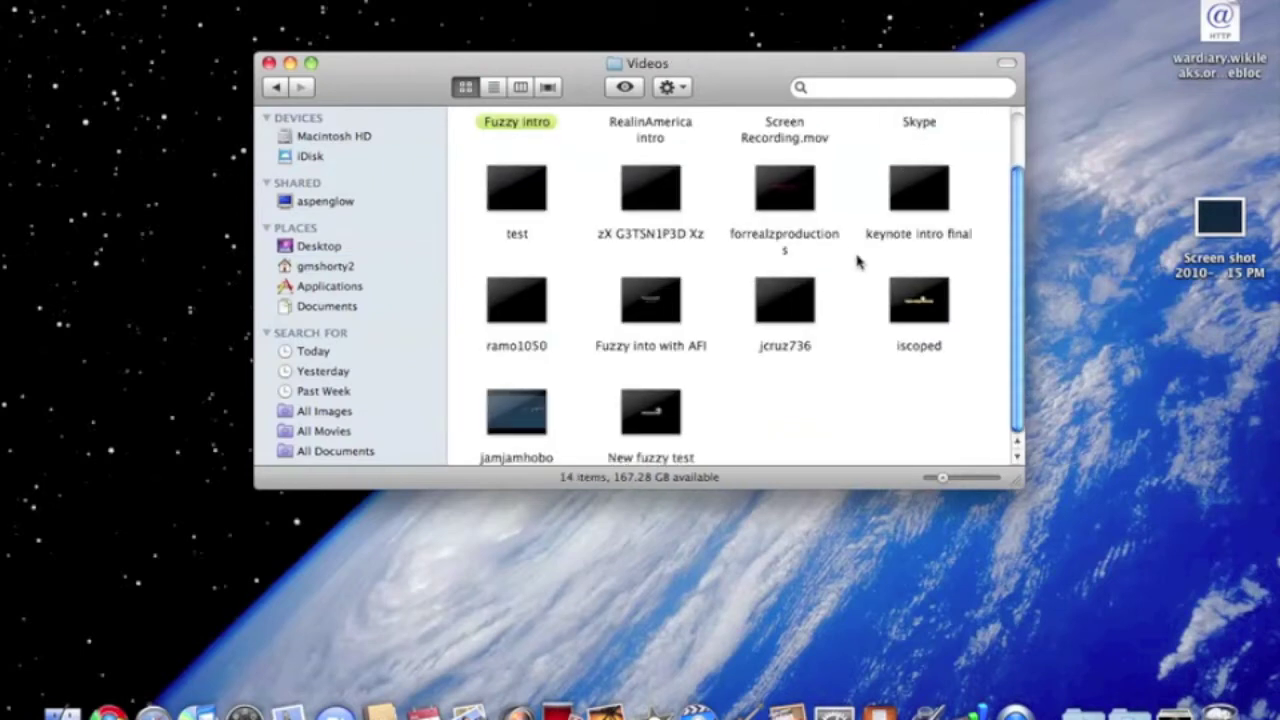
double_click(651, 410)
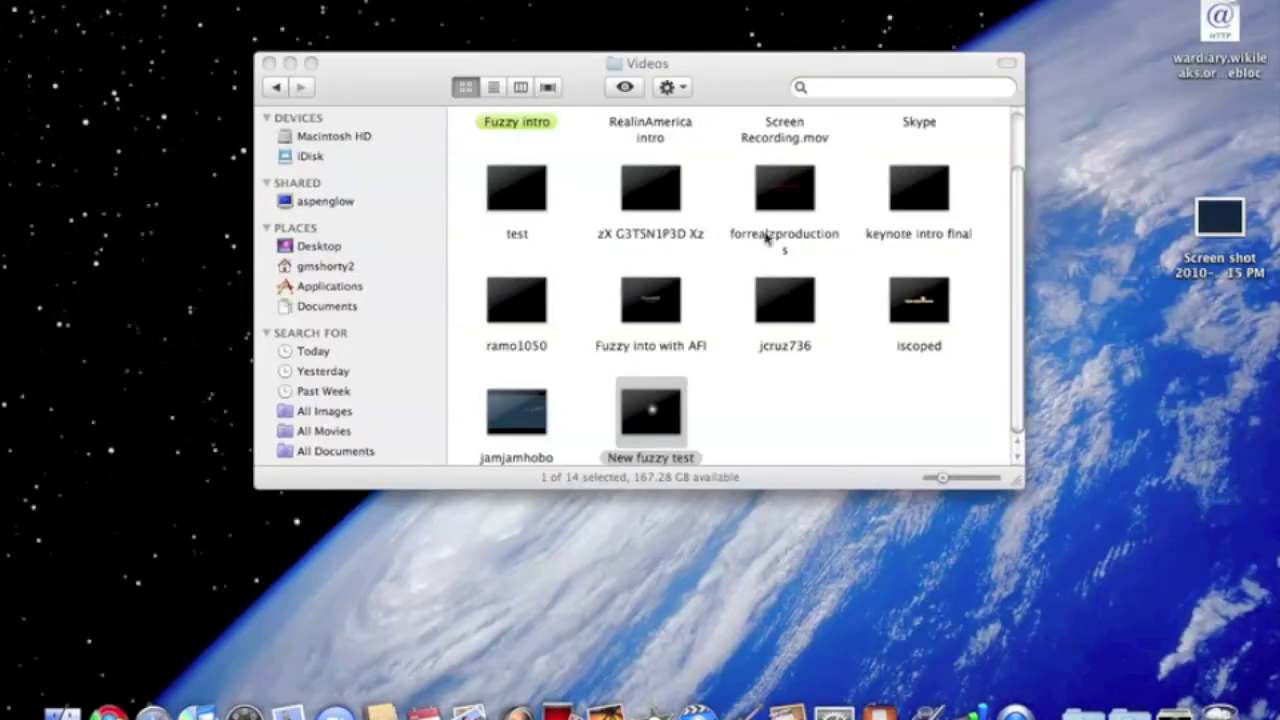
click(269, 63)
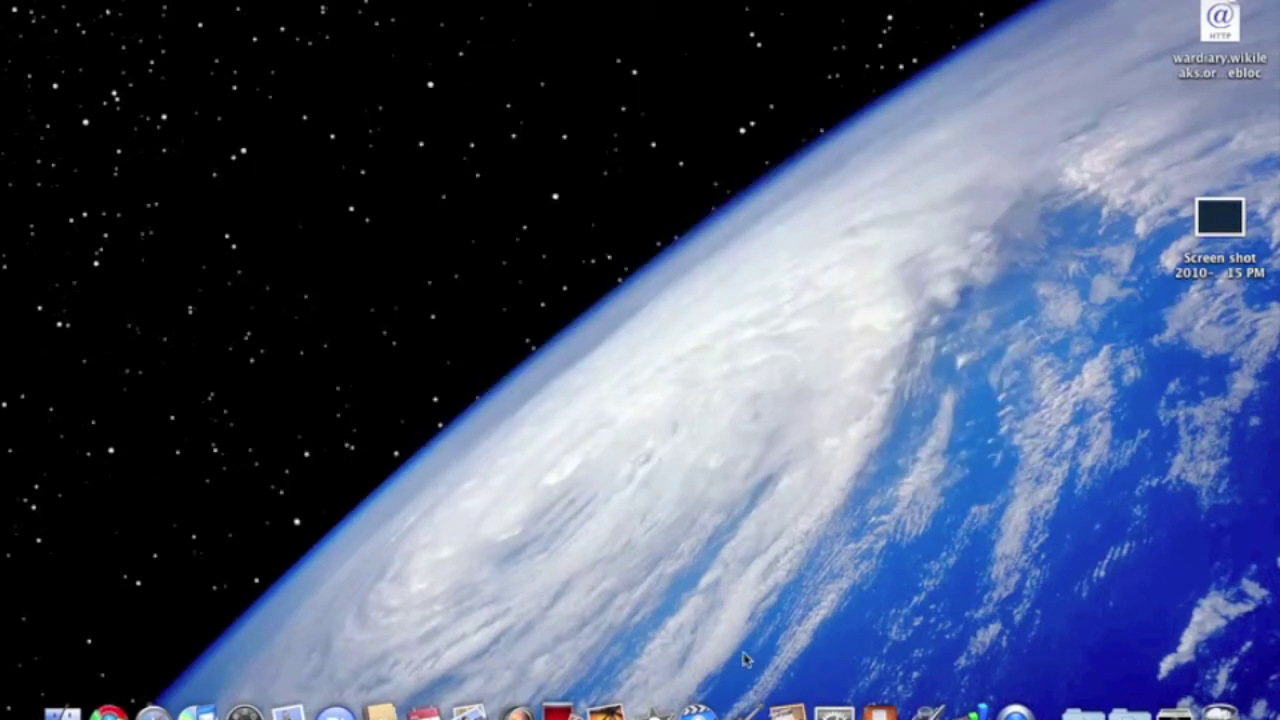
- Launch iMovie and cancel the Import Movies dialog
click(655, 705)
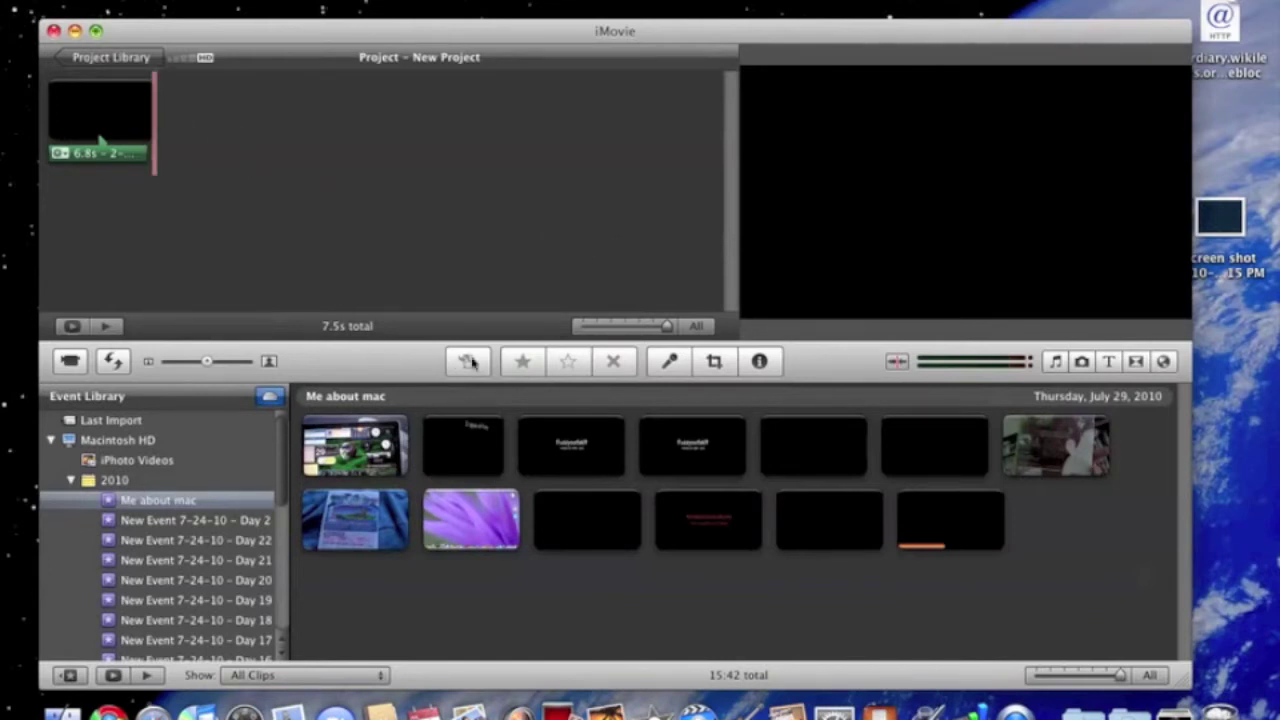
click(140, 1)
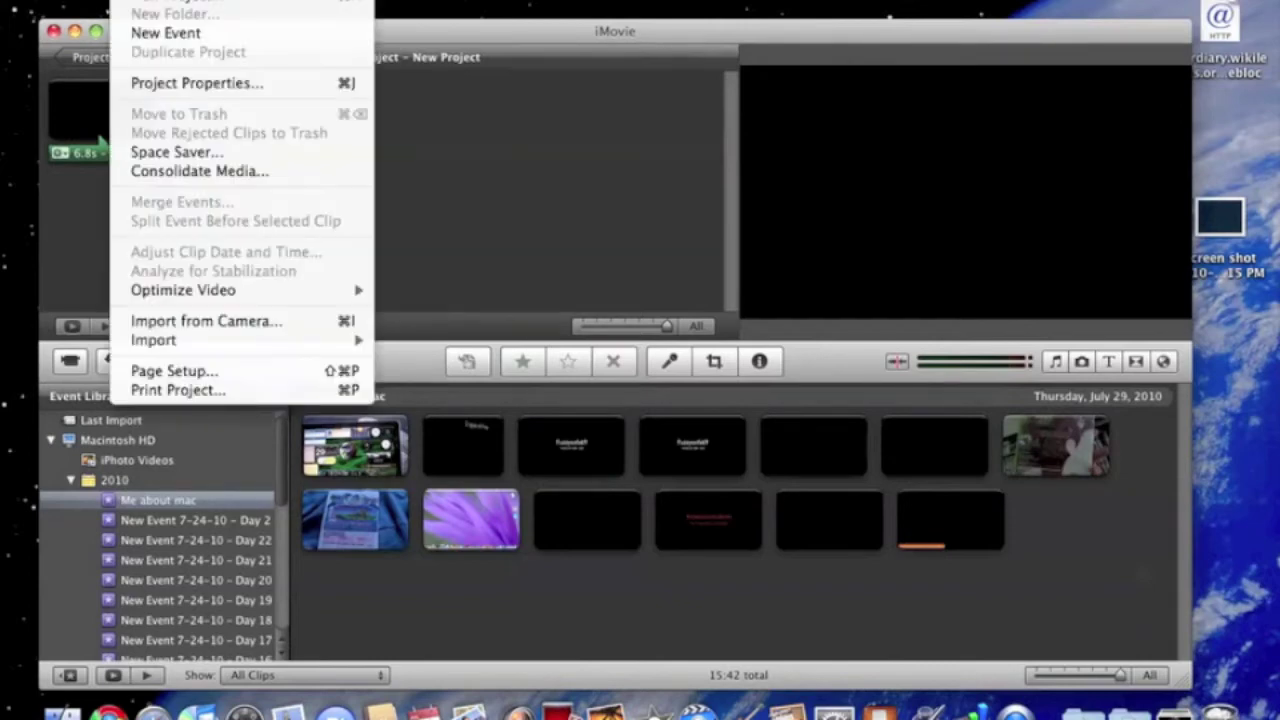
mouse_move(365, 340)
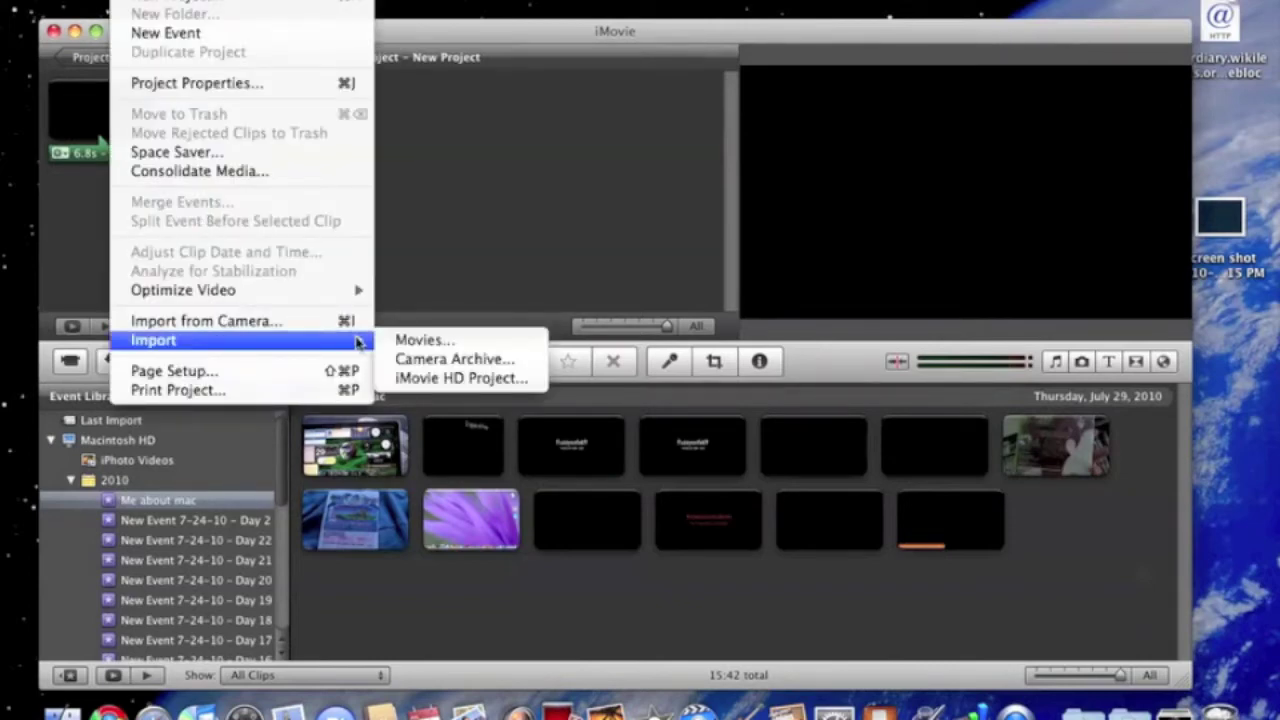
click(405, 338)
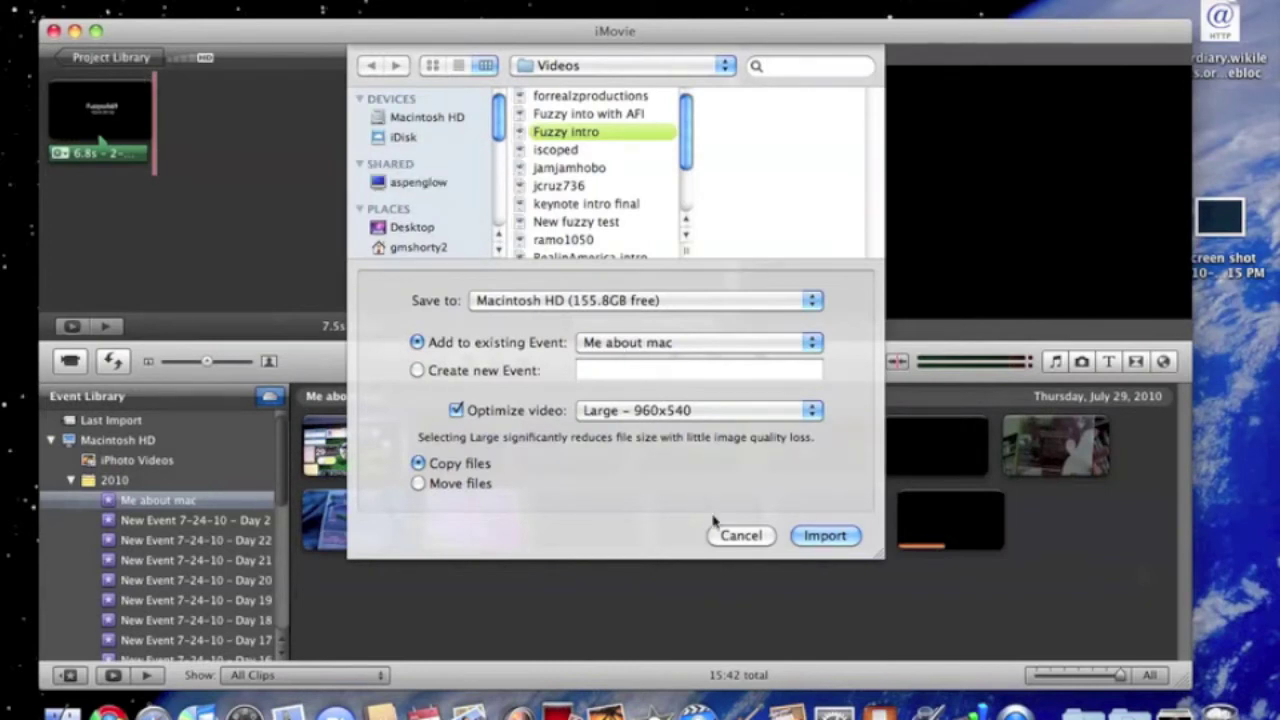
click(741, 536)
- Create New Project 1 from the Project Library with default widescreen settings
click(110, 57)
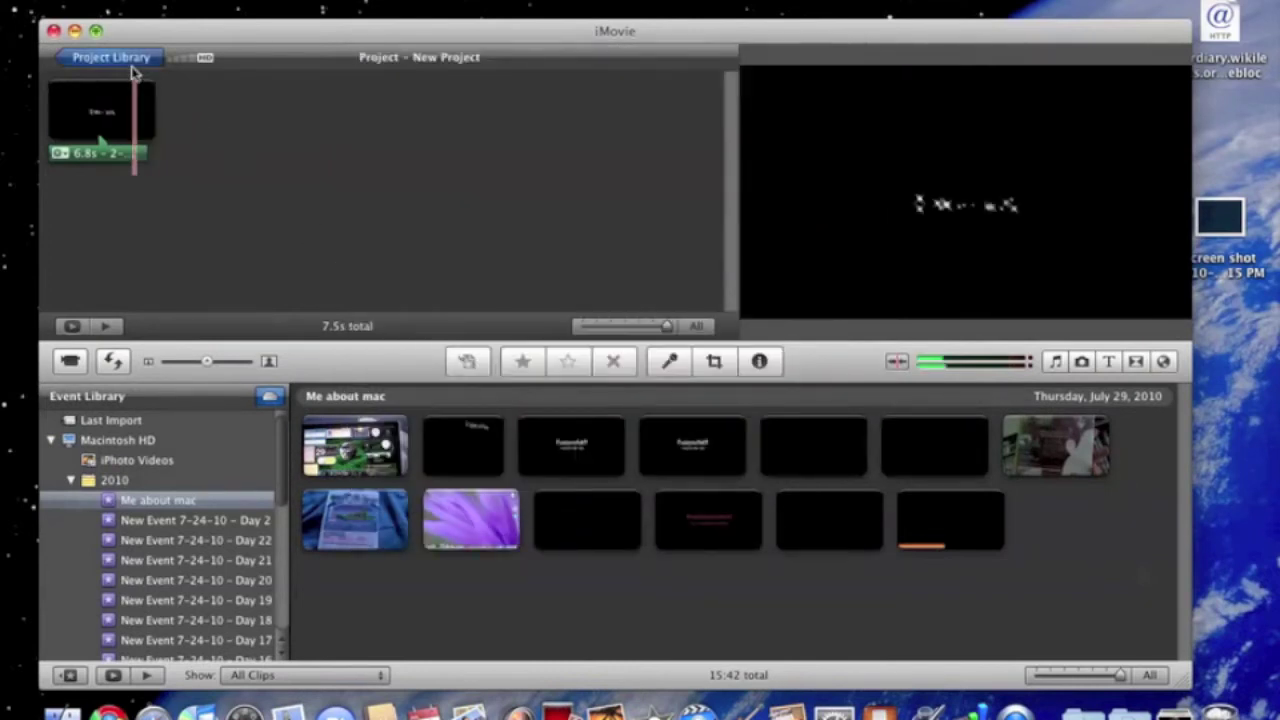
click(708, 327)
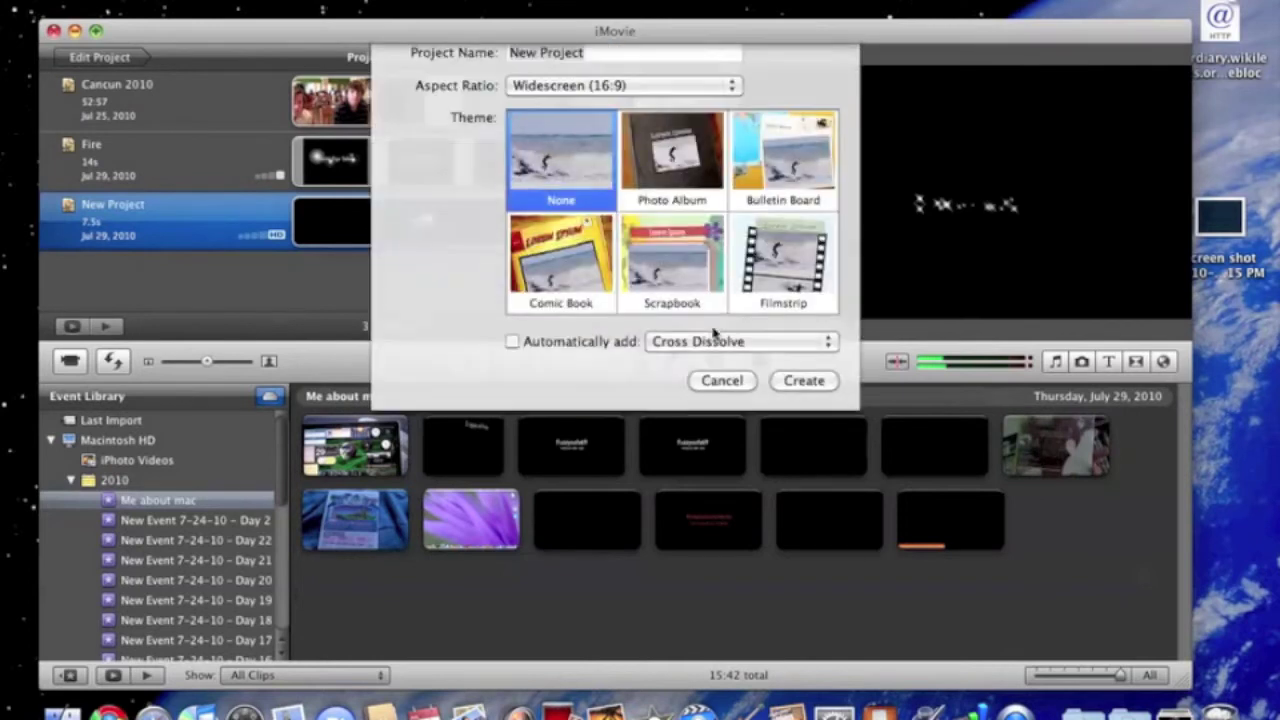
click(786, 403)
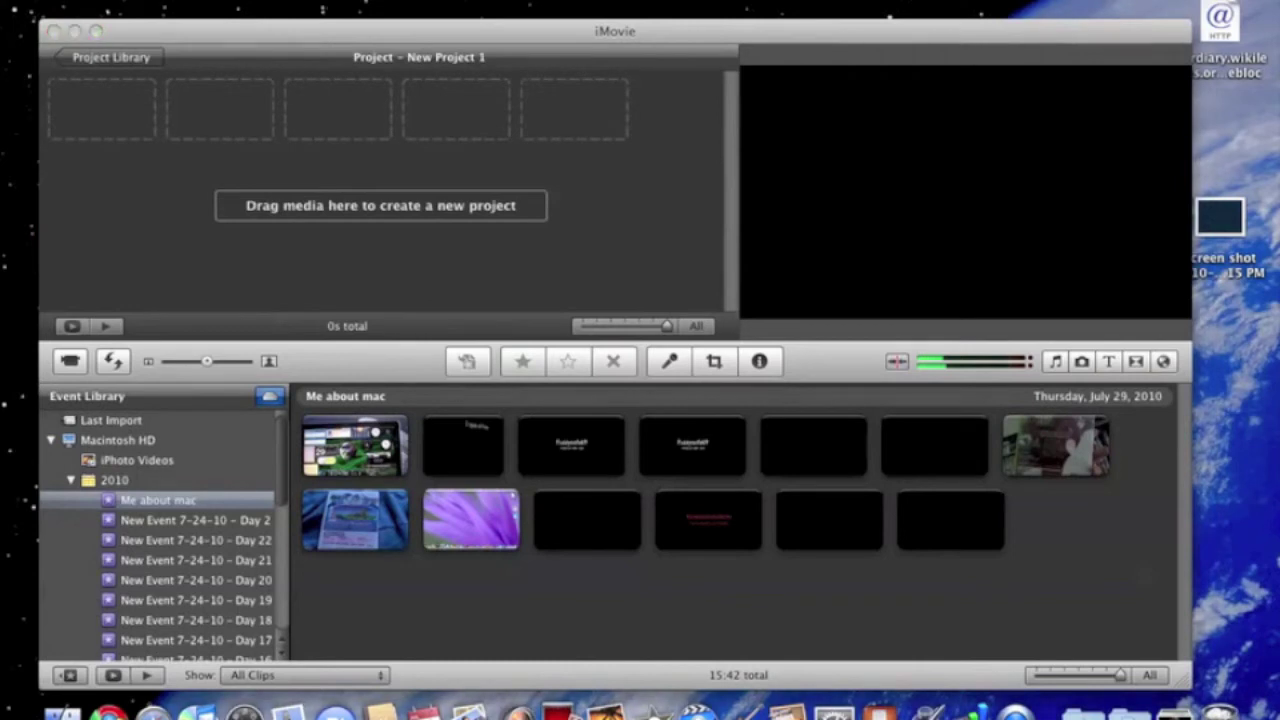
click(130, 1)
- Import New fuzzy test from Videos into the Me about mac event as a 10-second clip
click(130, 1)
click(130, 1)
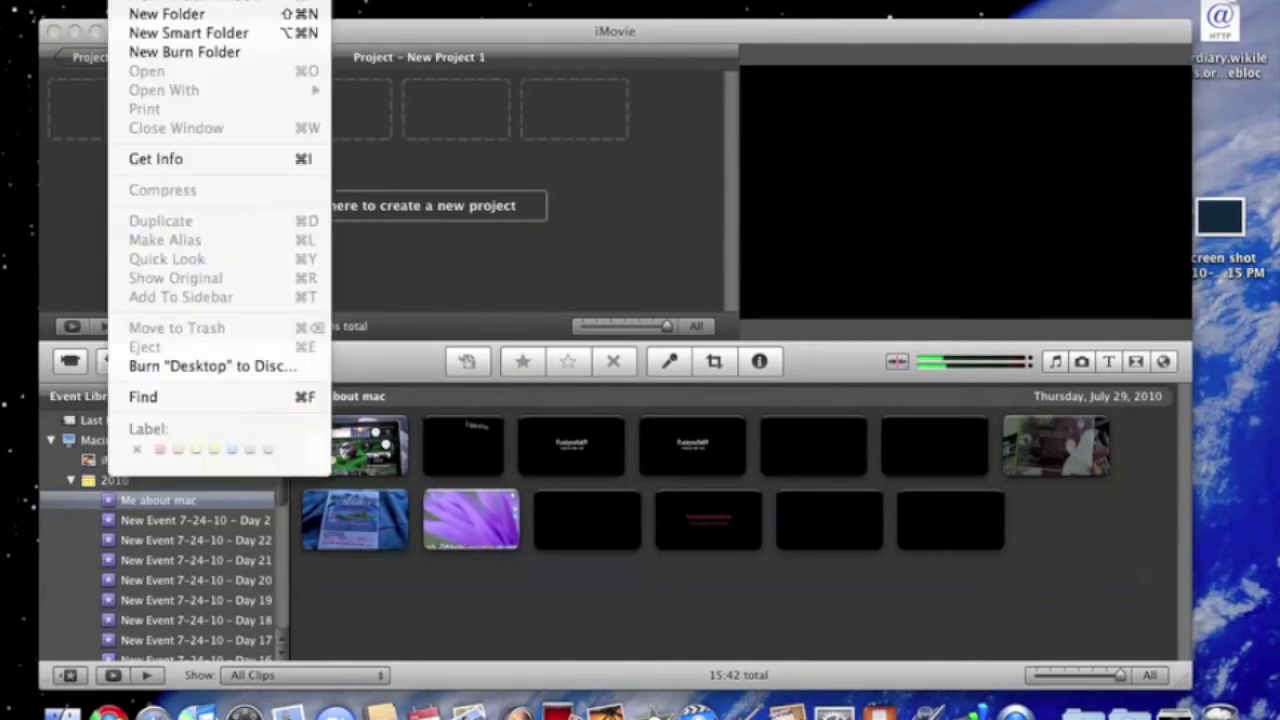
click(80, 165)
click(130, 1)
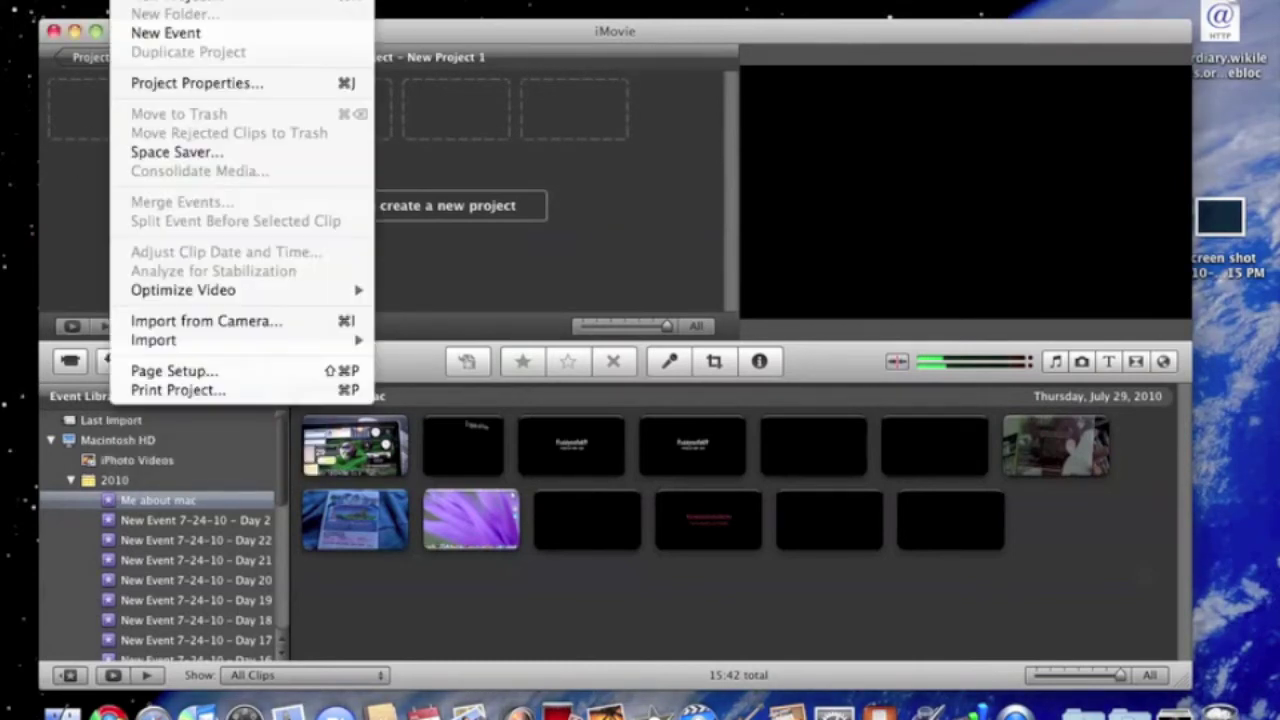
mouse_move(288, 344)
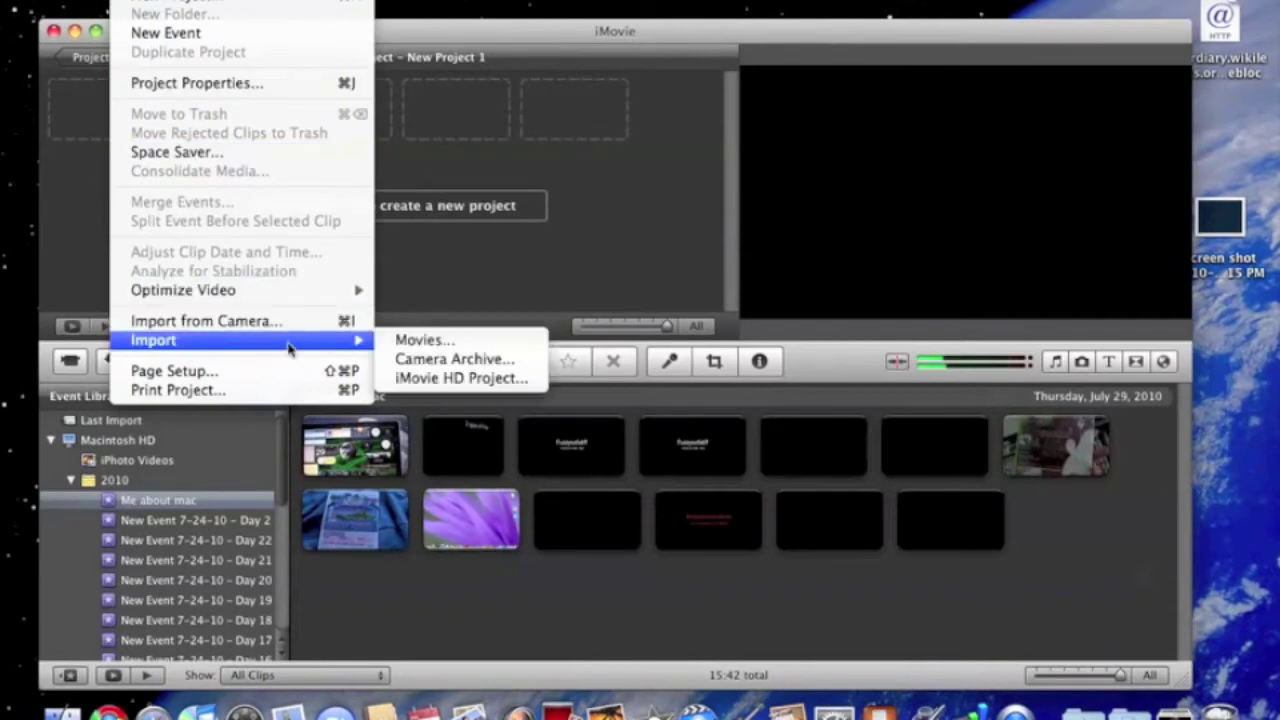
click(452, 342)
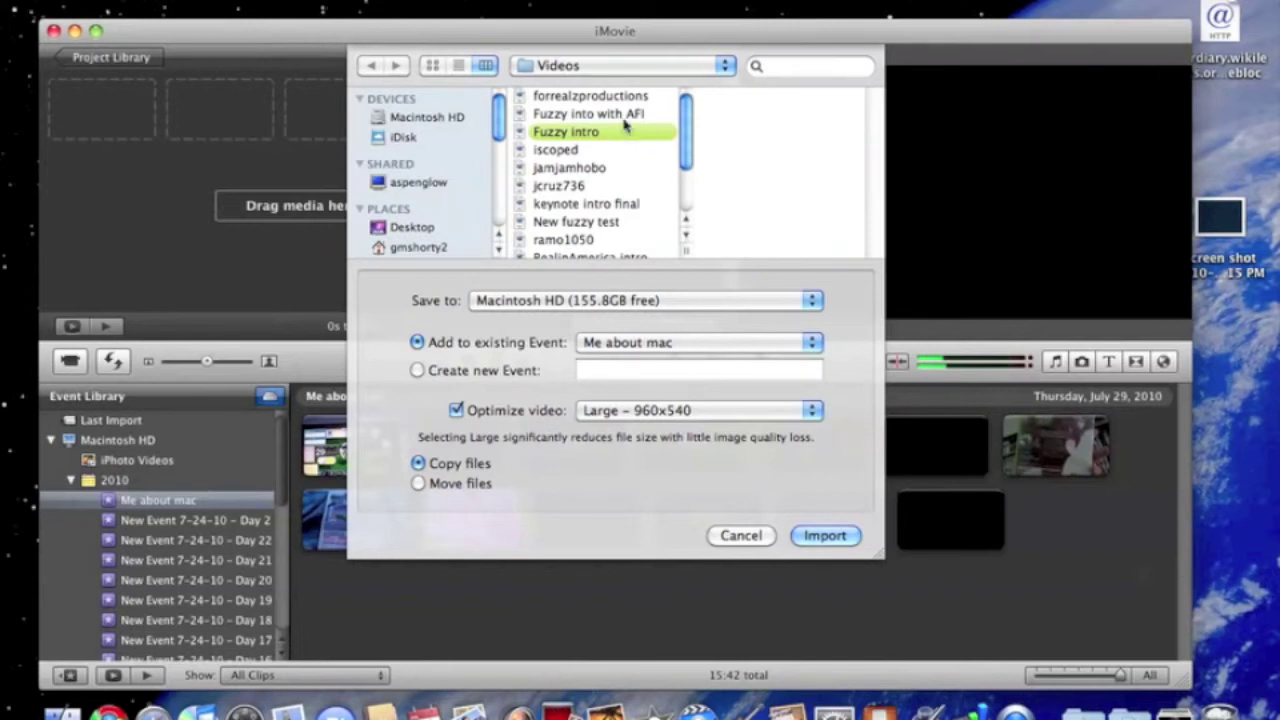
scroll(620, 140, down, 1)
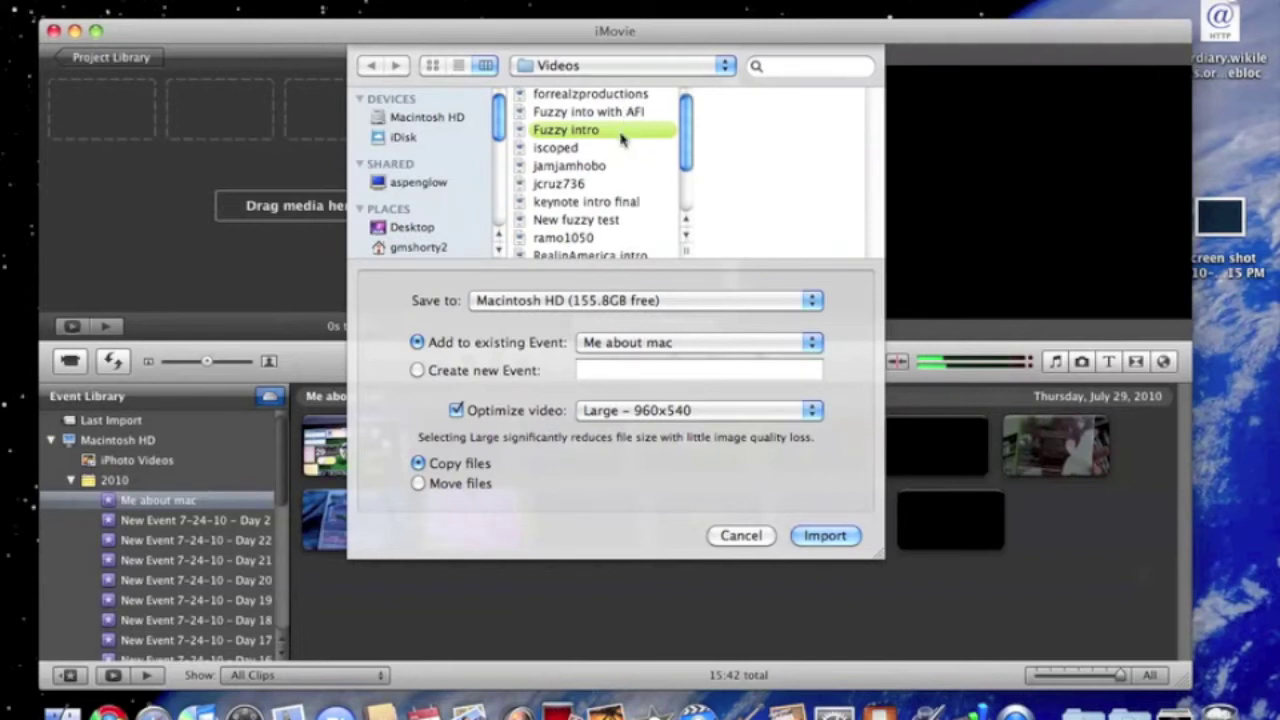
click(608, 220)
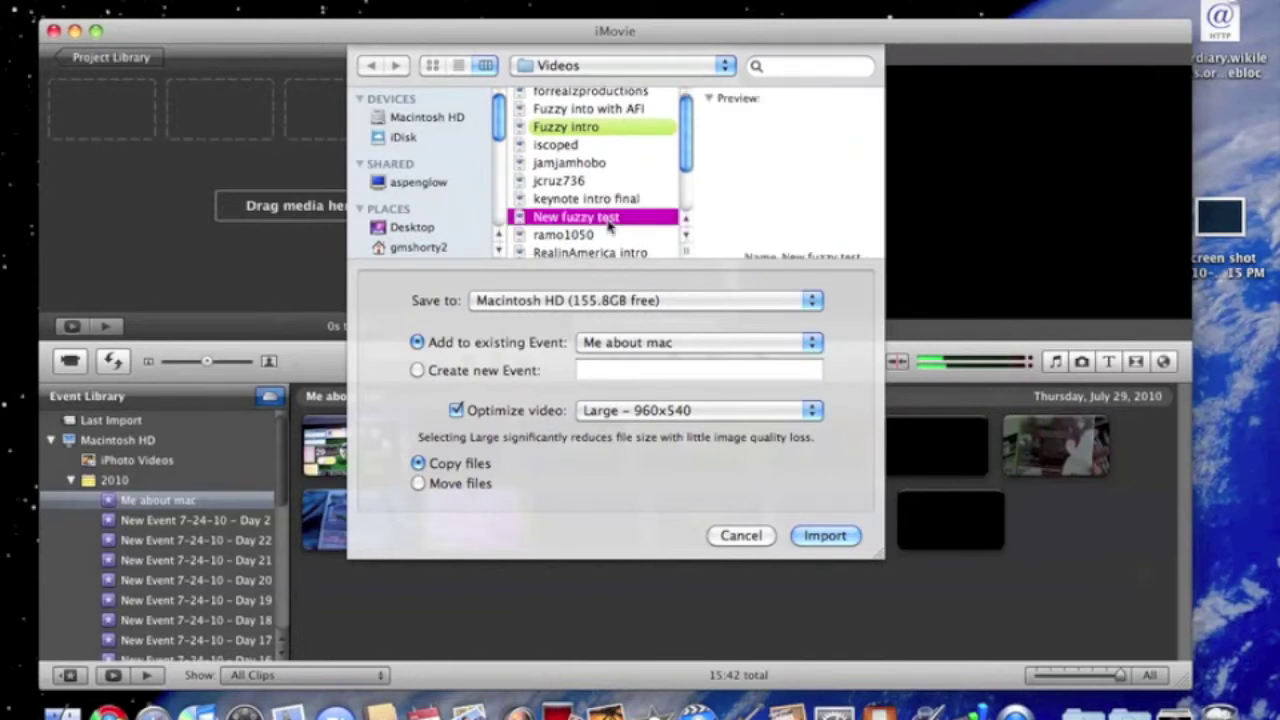
click(827, 535)
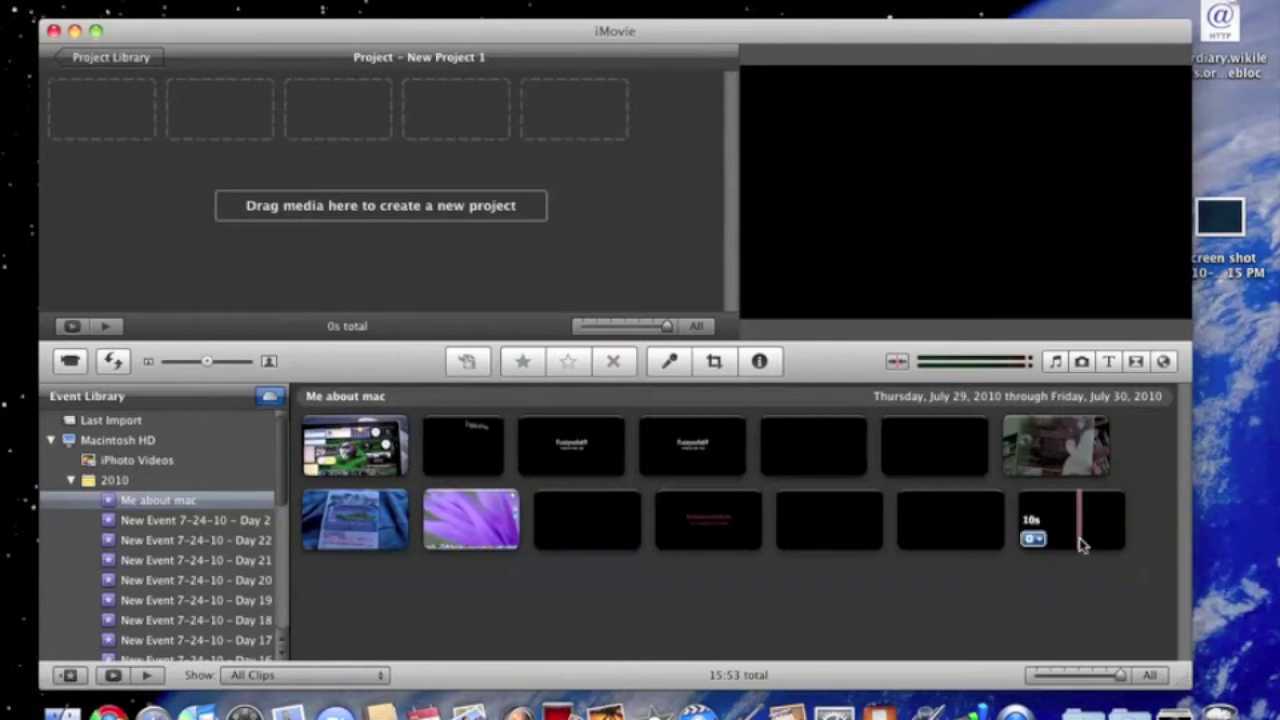
- Add a 6.0-second selection of the title clip to New Project 1 and show the iTunes music browser
click(1068, 524)
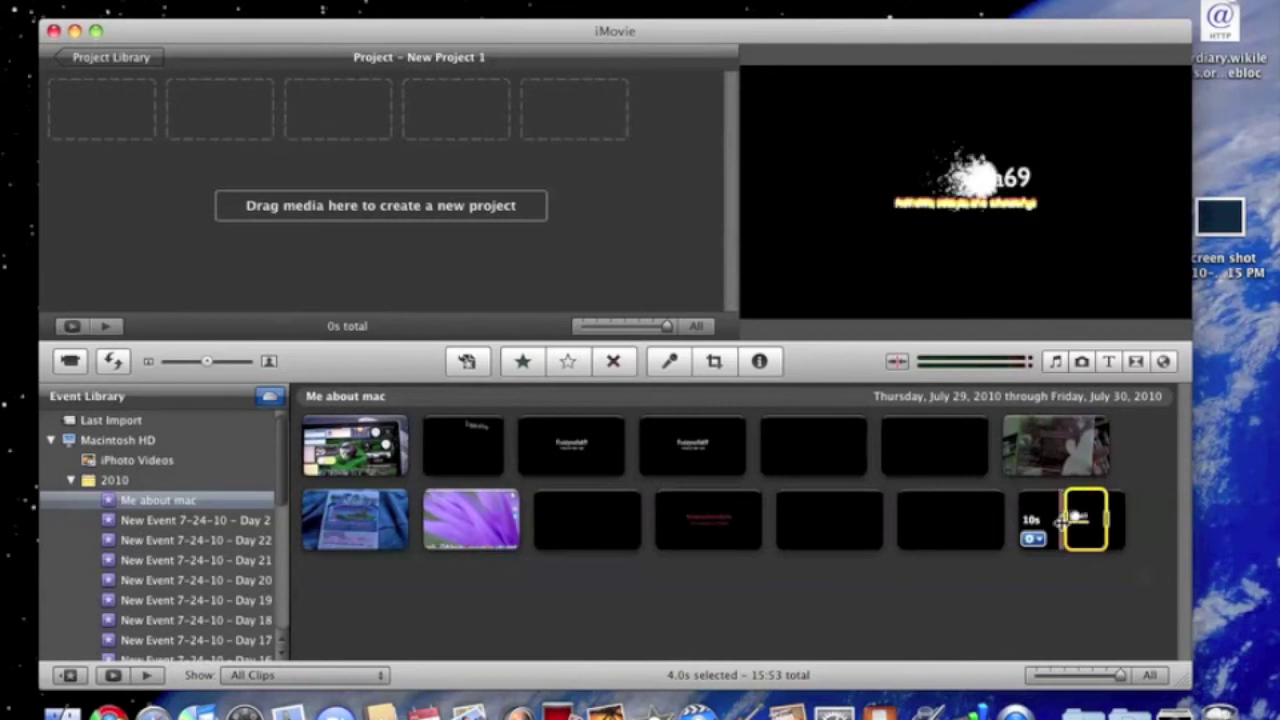
drag(1062, 520, 1018, 520)
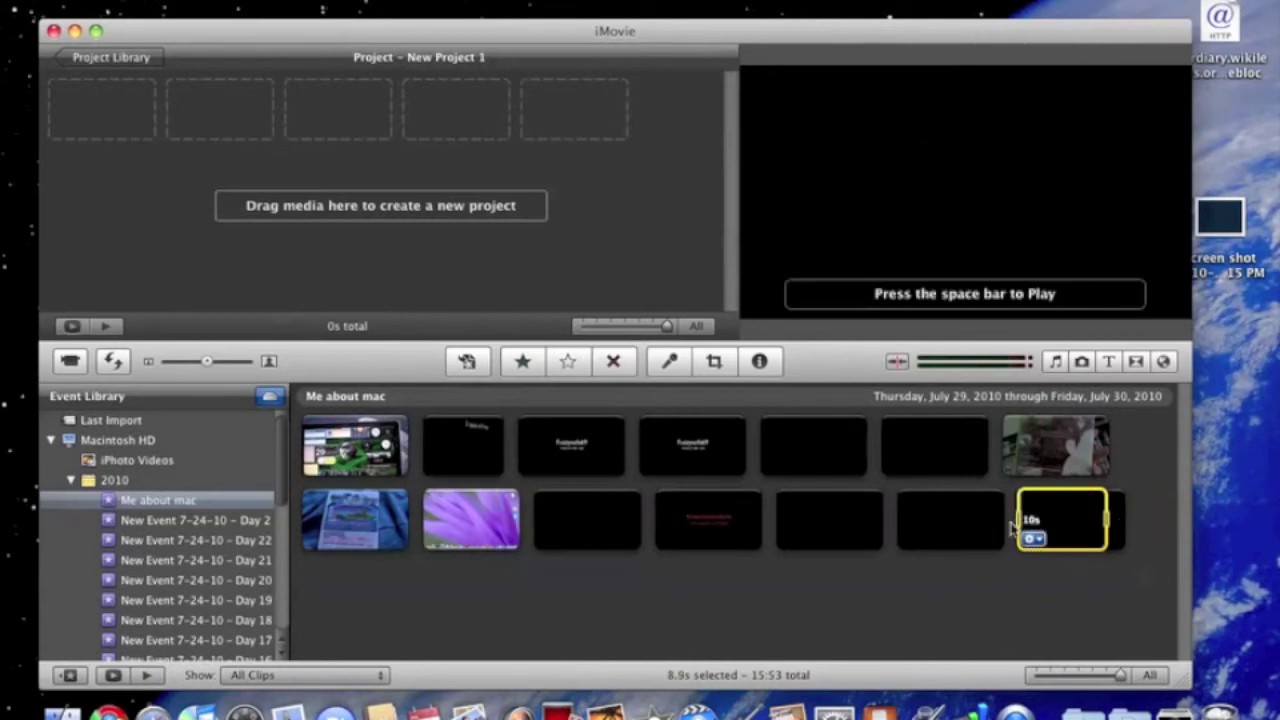
drag(1106, 520, 1076, 522)
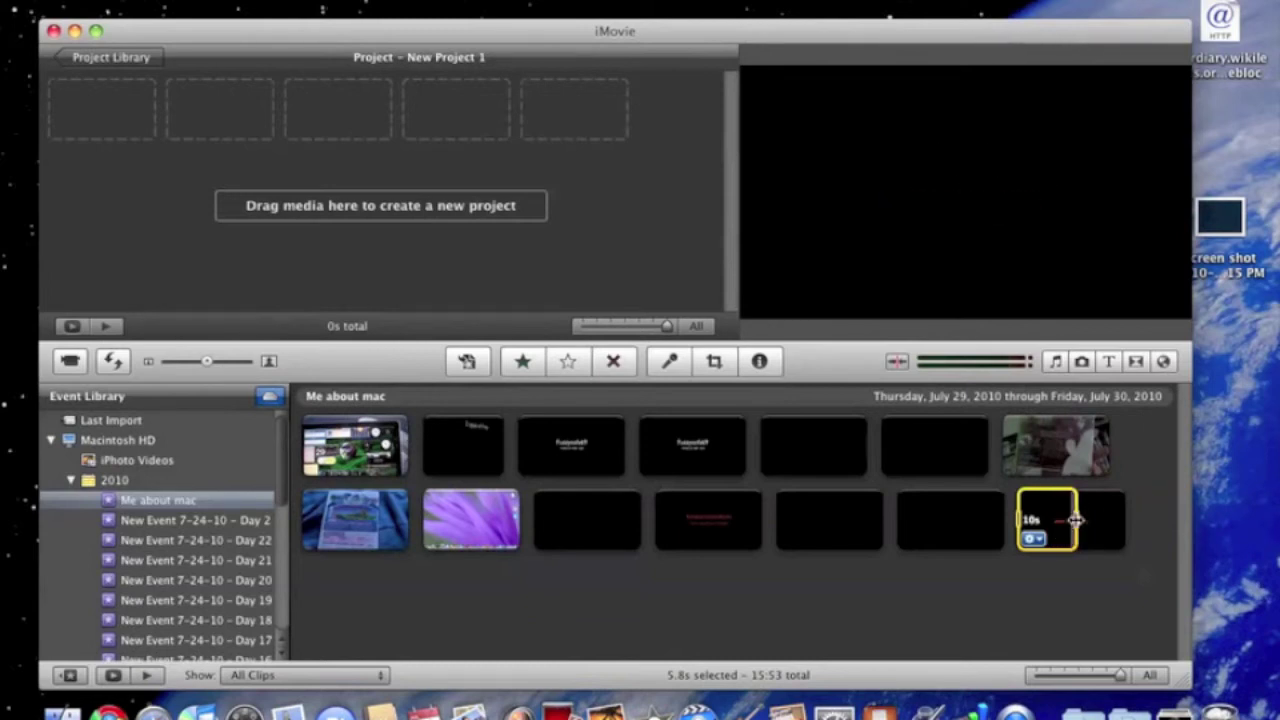
drag(1078, 519, 1075, 519)
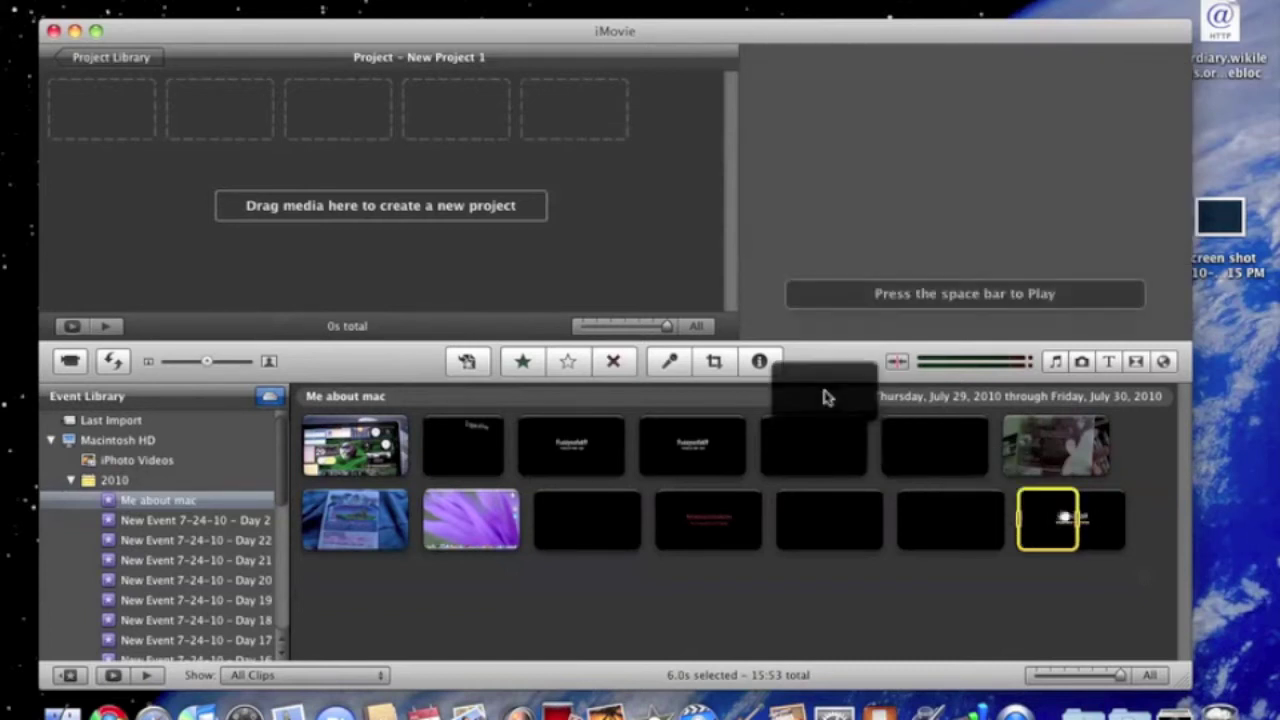
drag(824, 397, 145, 122)
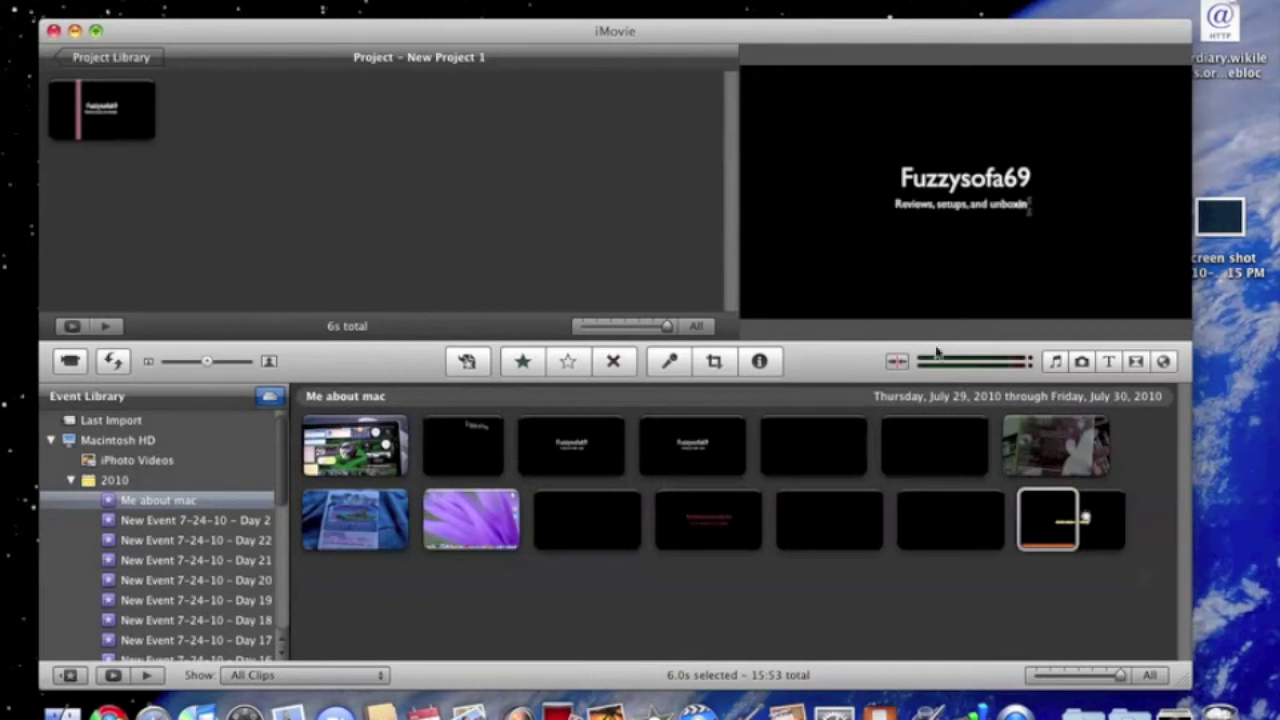
click(1054, 362)
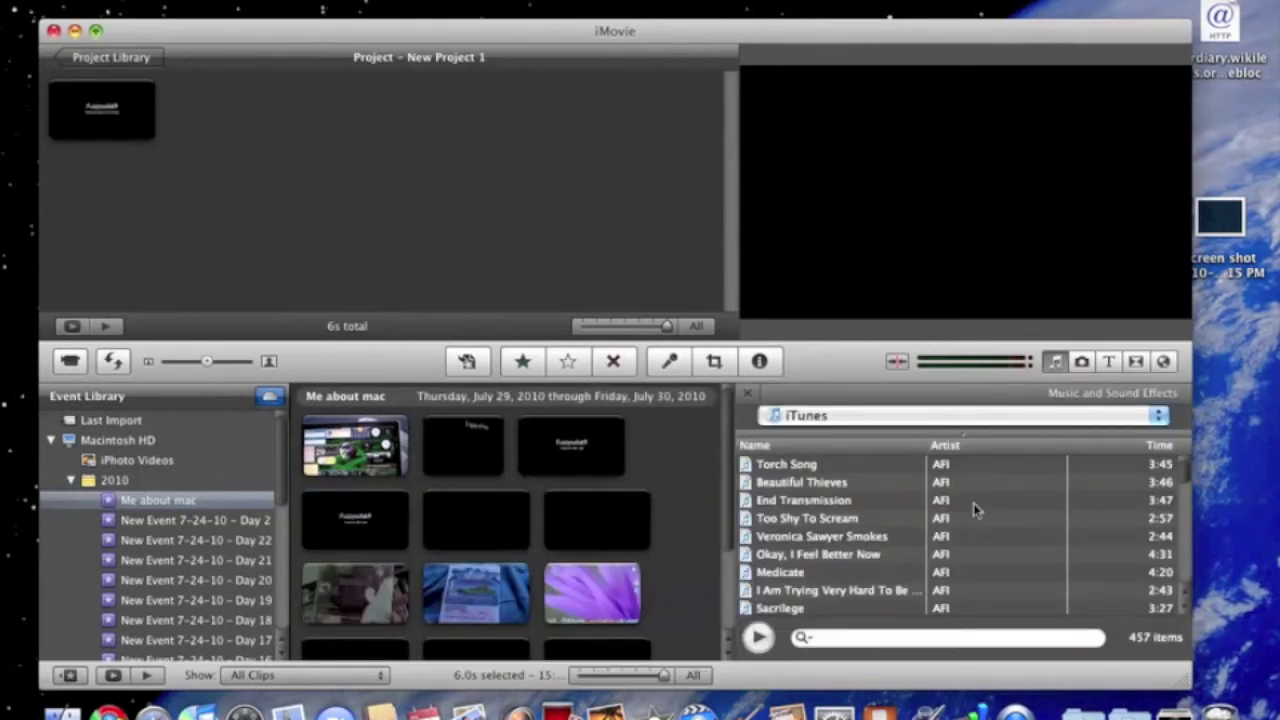
- Set Paramore's 'Crushcrushcrush' from the iTunes list as the project's background music
scroll(867, 500, down, 12)
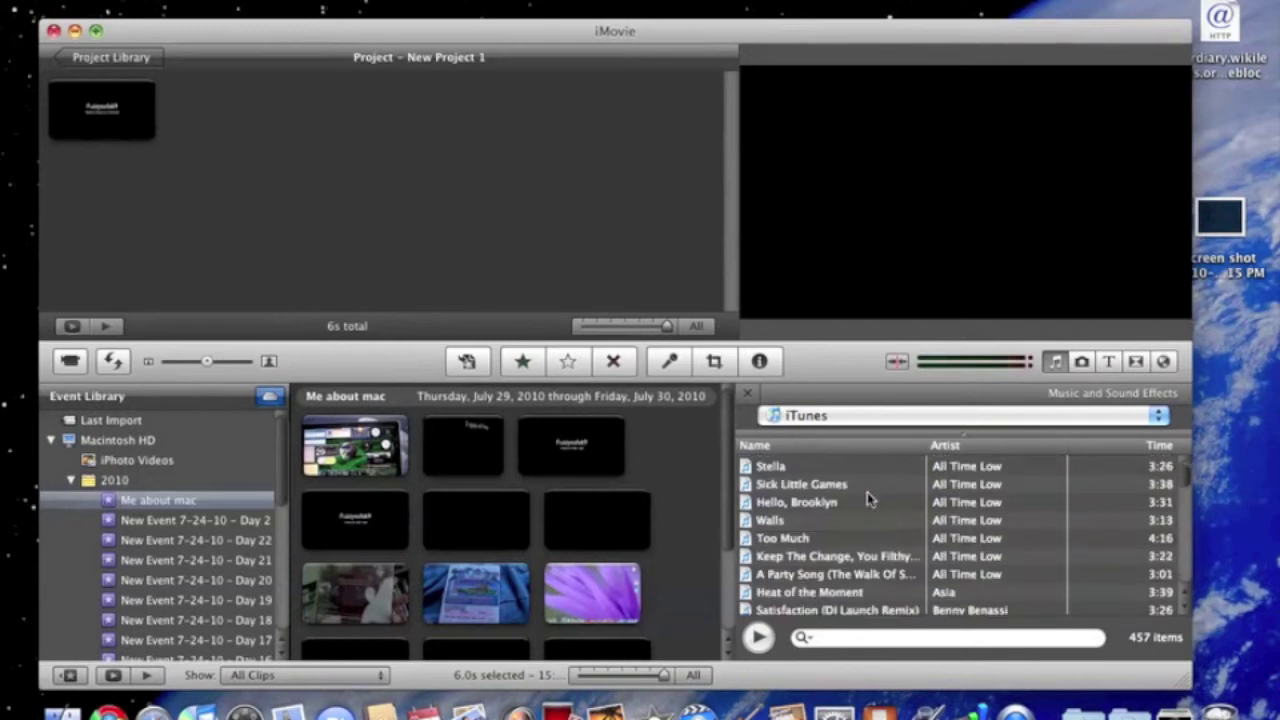
scroll(867, 492, down, 15)
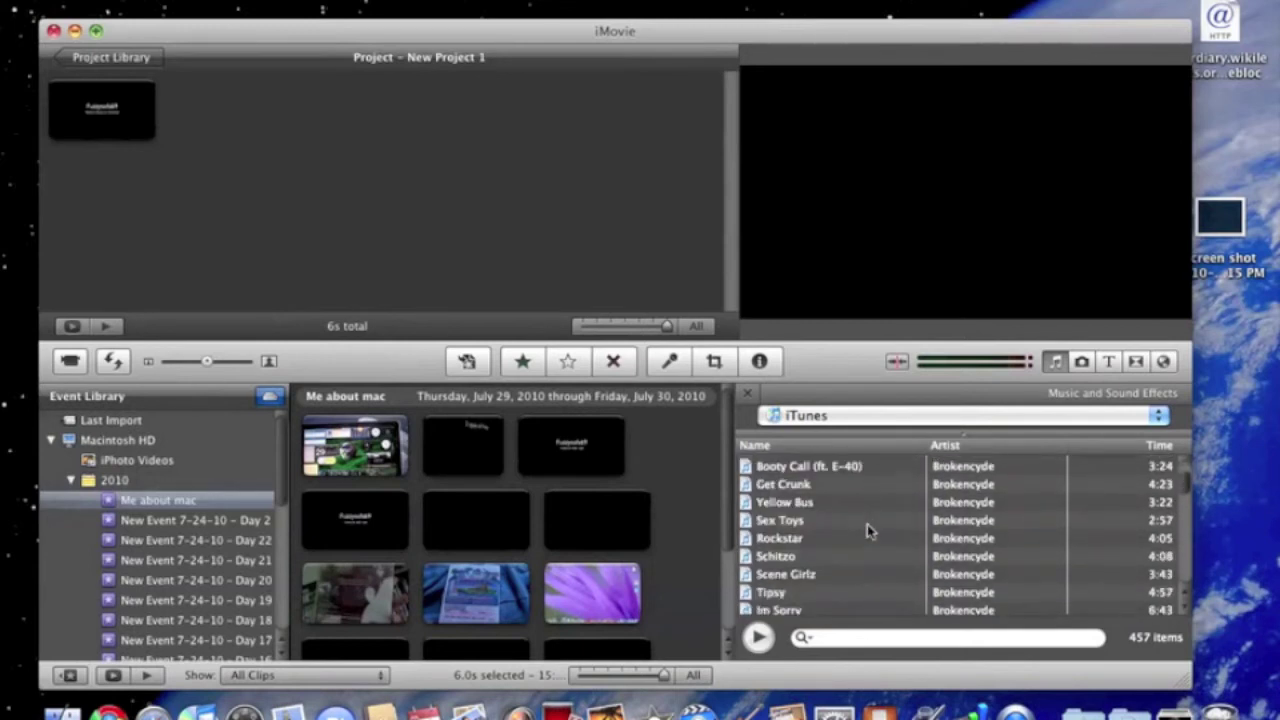
scroll(855, 599, down, 5)
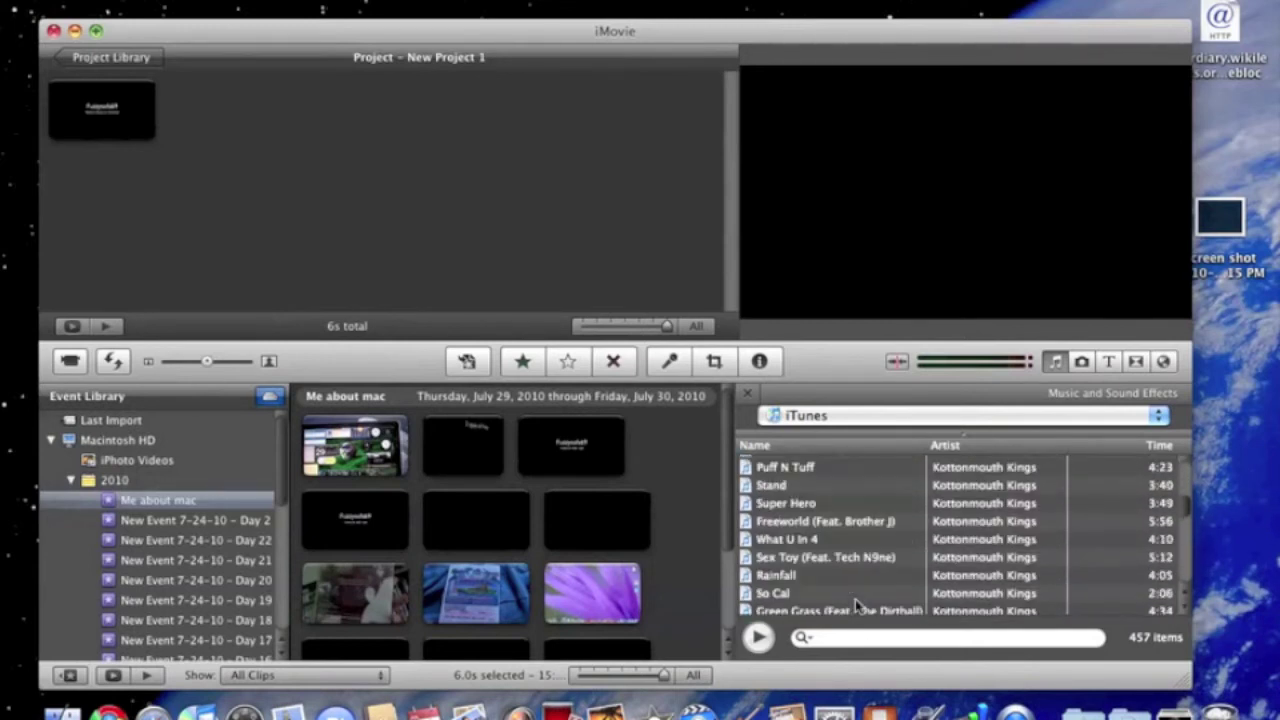
scroll(900, 506, down, 4)
scroll(900, 506, down, 12)
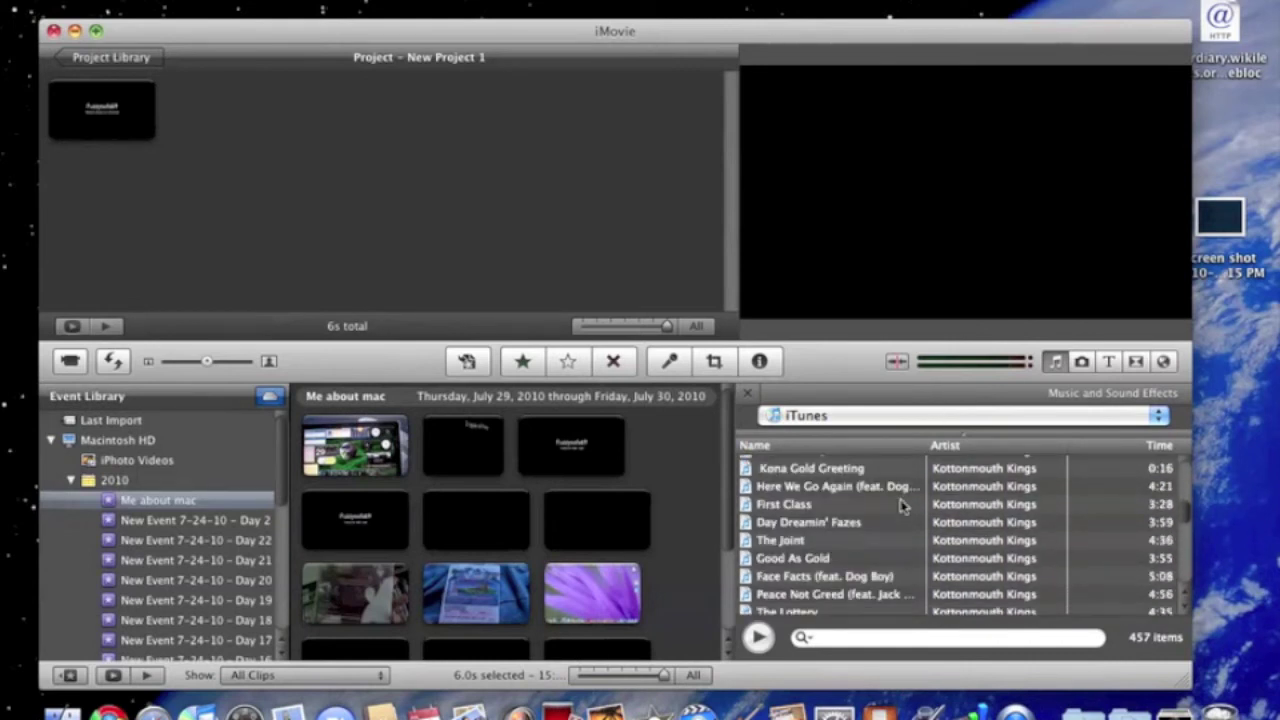
scroll(900, 506, down, 15)
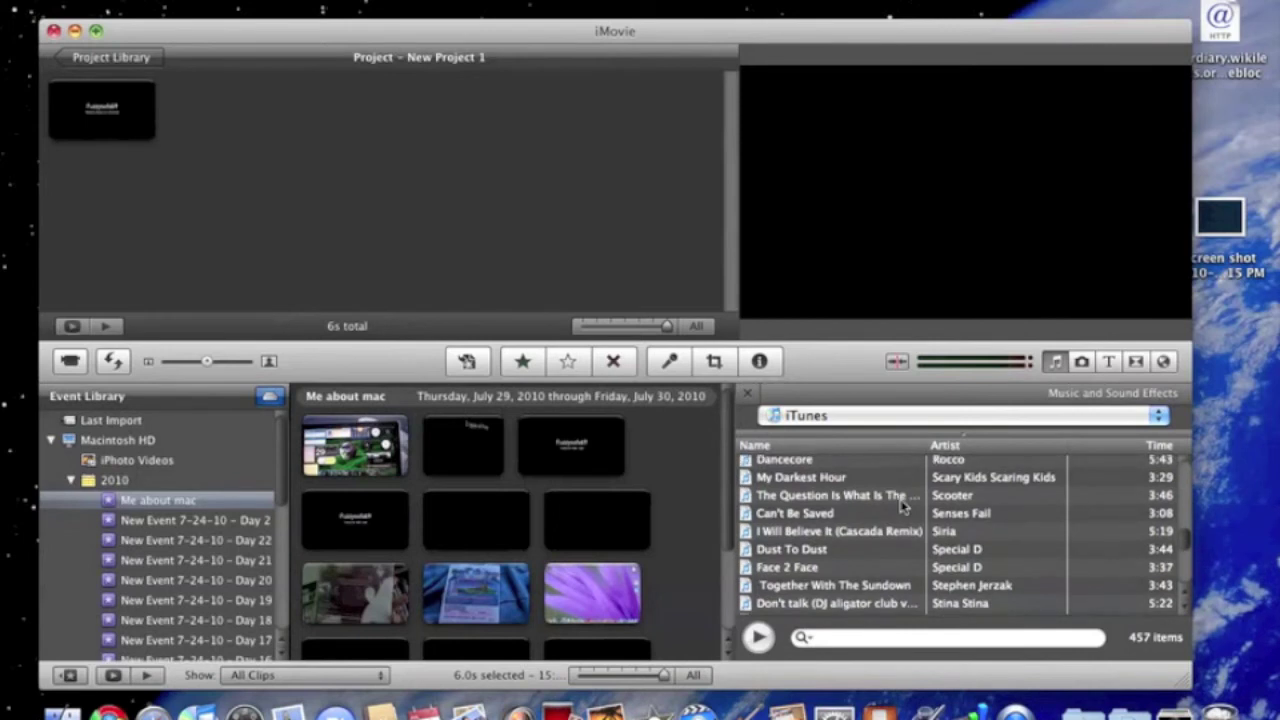
scroll(900, 506, up, 4)
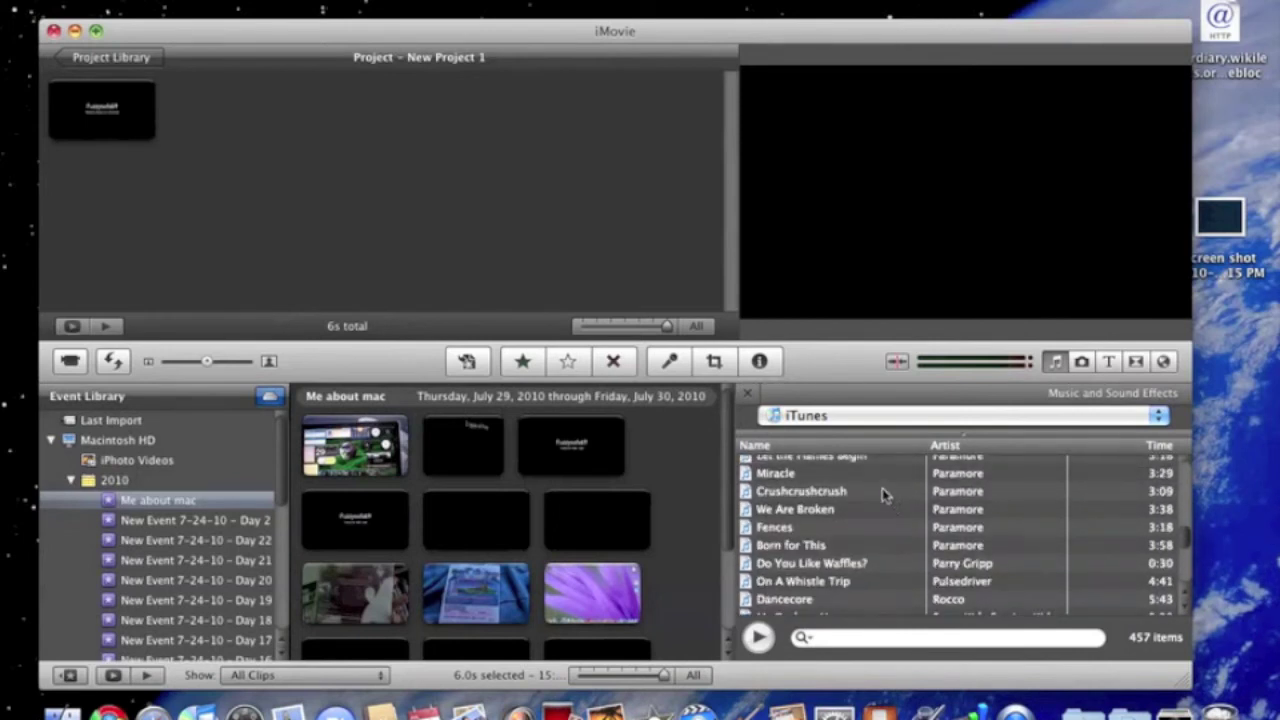
click(882, 491)
drag(882, 491, 115, 189)
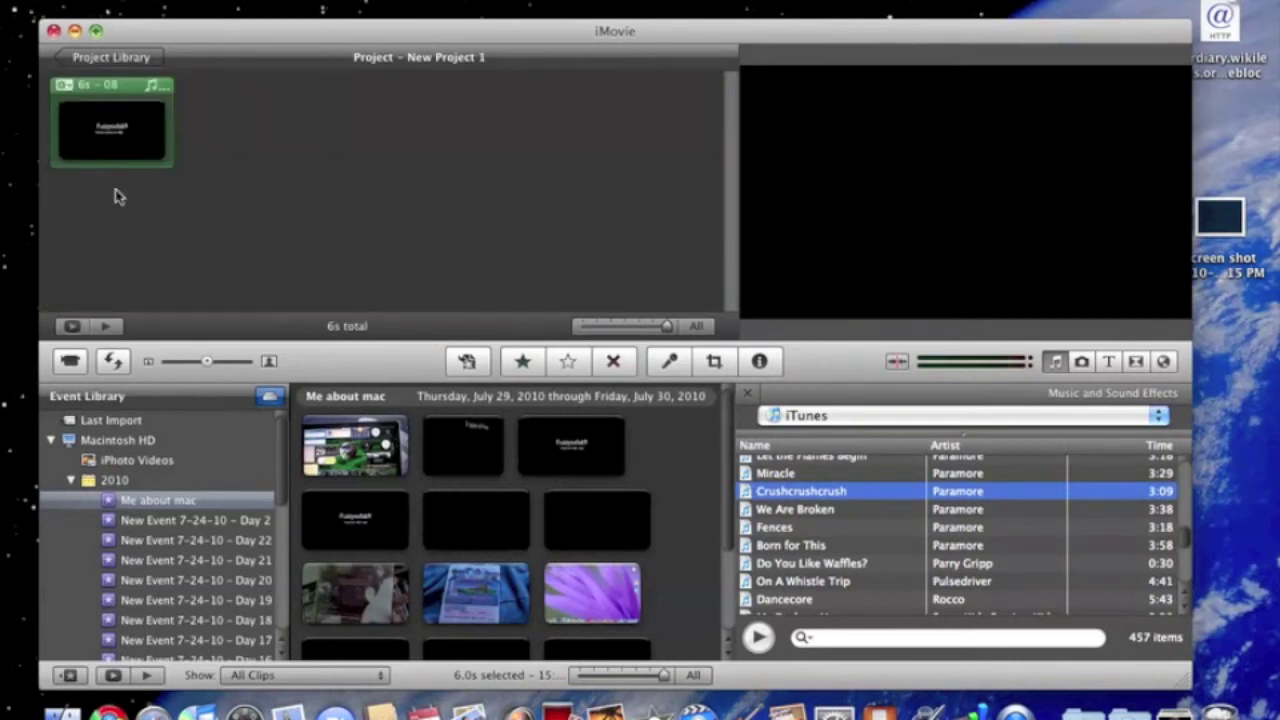
- Open Crushcrushcrush in the Clip Trimmer and cut its end back to about 9.8 seconds
click(66, 89)
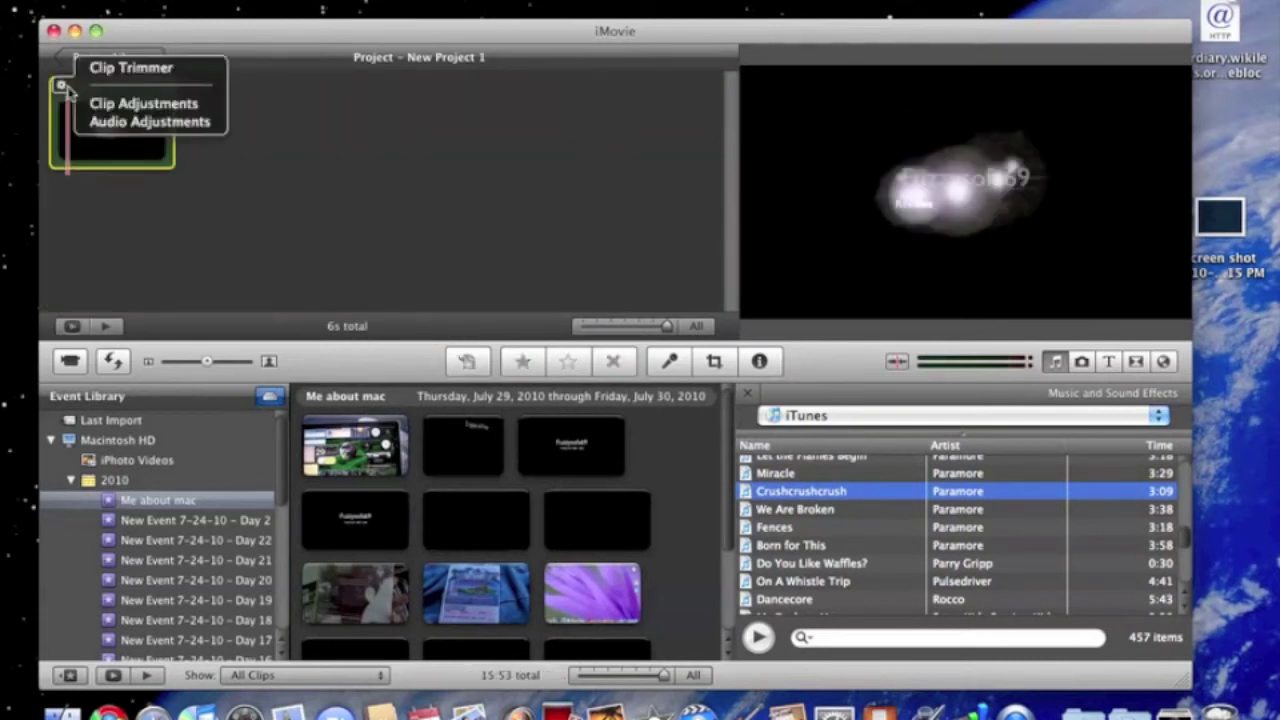
click(142, 70)
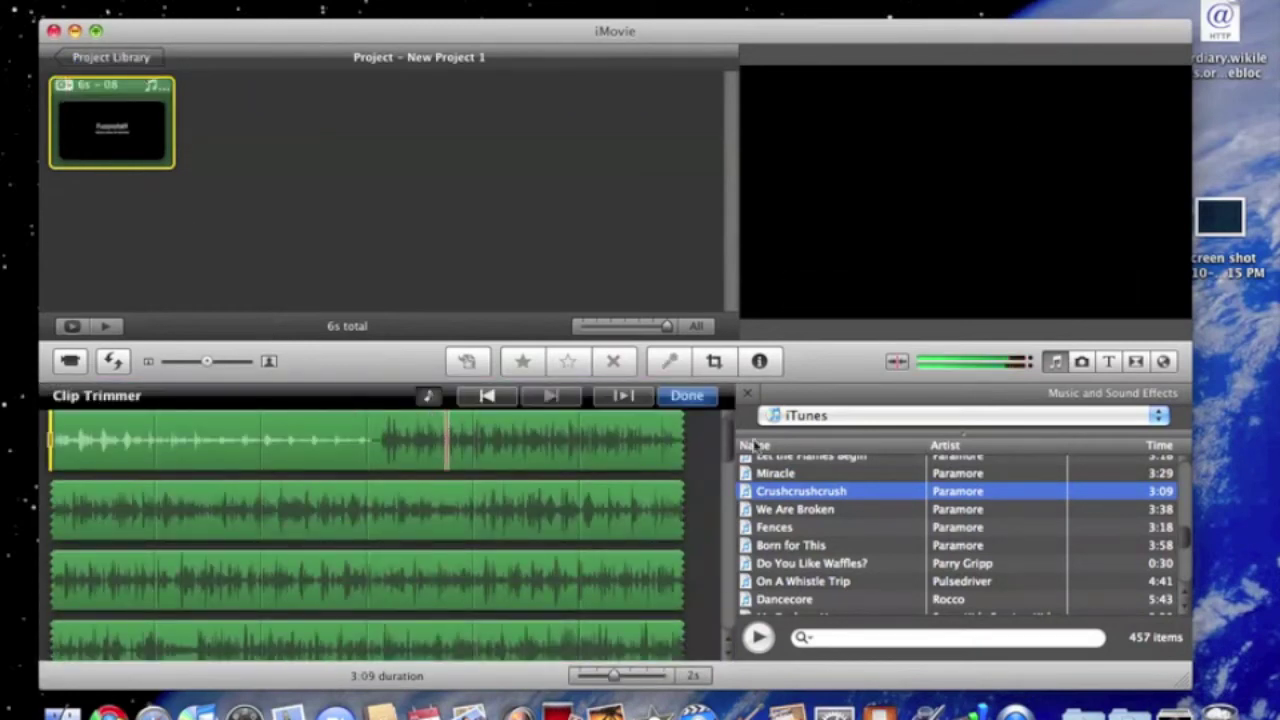
drag(728, 440, 710, 608)
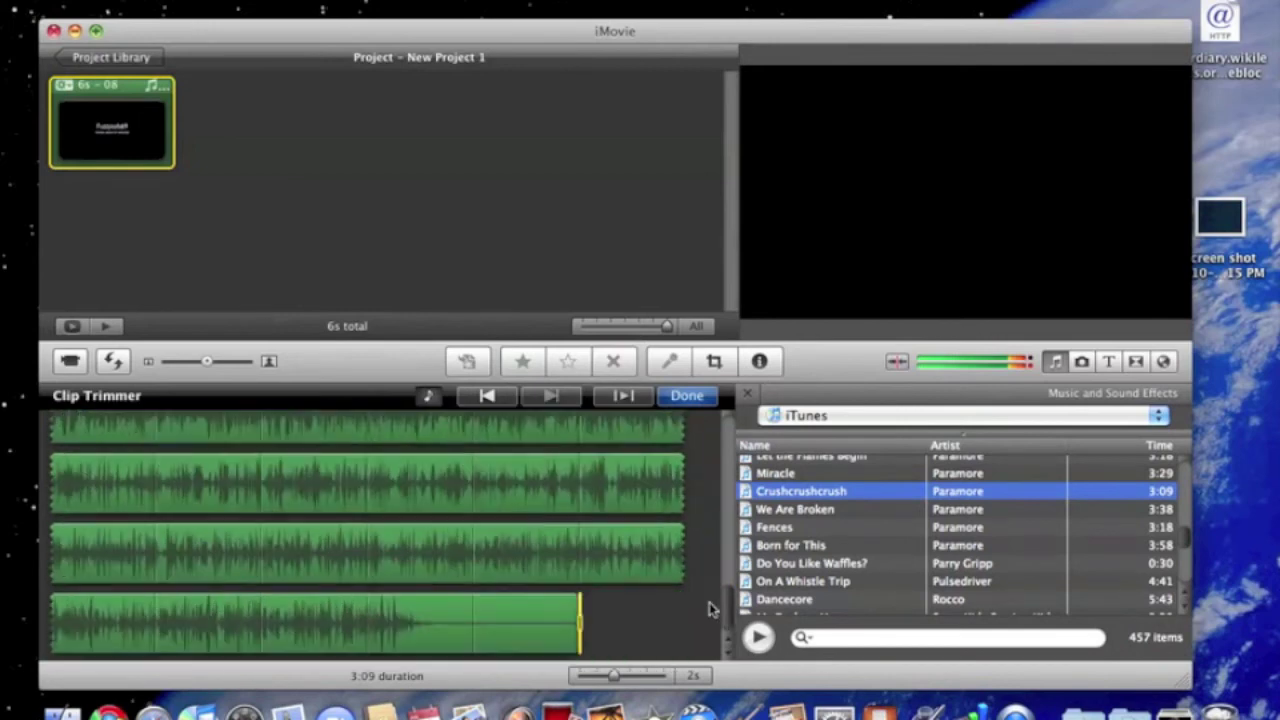
mouse_move(579, 622)
mouse_down()
mouse_move(540, 615)
mouse_move(583, 615)
mouse_move(556, 535)
mouse_move(571, 622)
mouse_move(584, 622)
mouse_move(575, 635)
mouse_move(580, 445)
mouse_move(610, 266)
mouse_move(557, 444)
mouse_move(564, 230)
mouse_up()
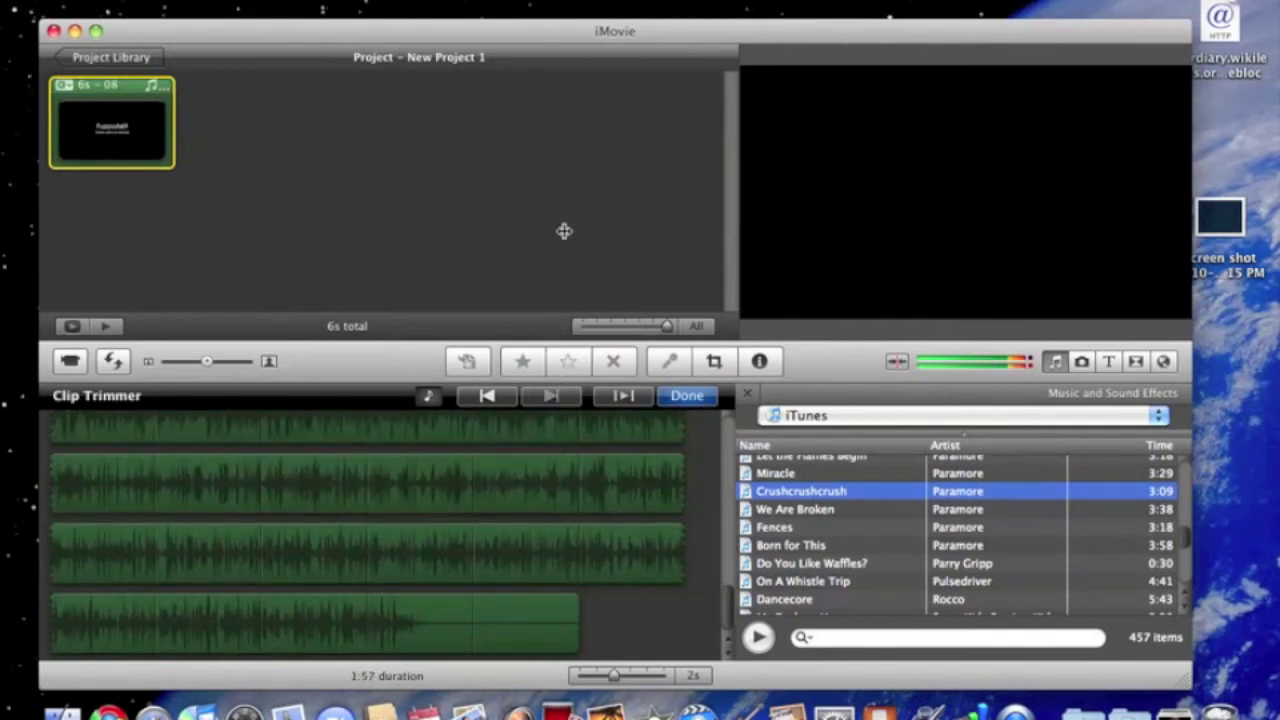
mouse_move(562, 256)
mouse_down()
mouse_move(552, 470)
mouse_move(566, 425)
mouse_move(551, 445)
mouse_move(562, 545)
mouse_move(580, 432)
mouse_up()
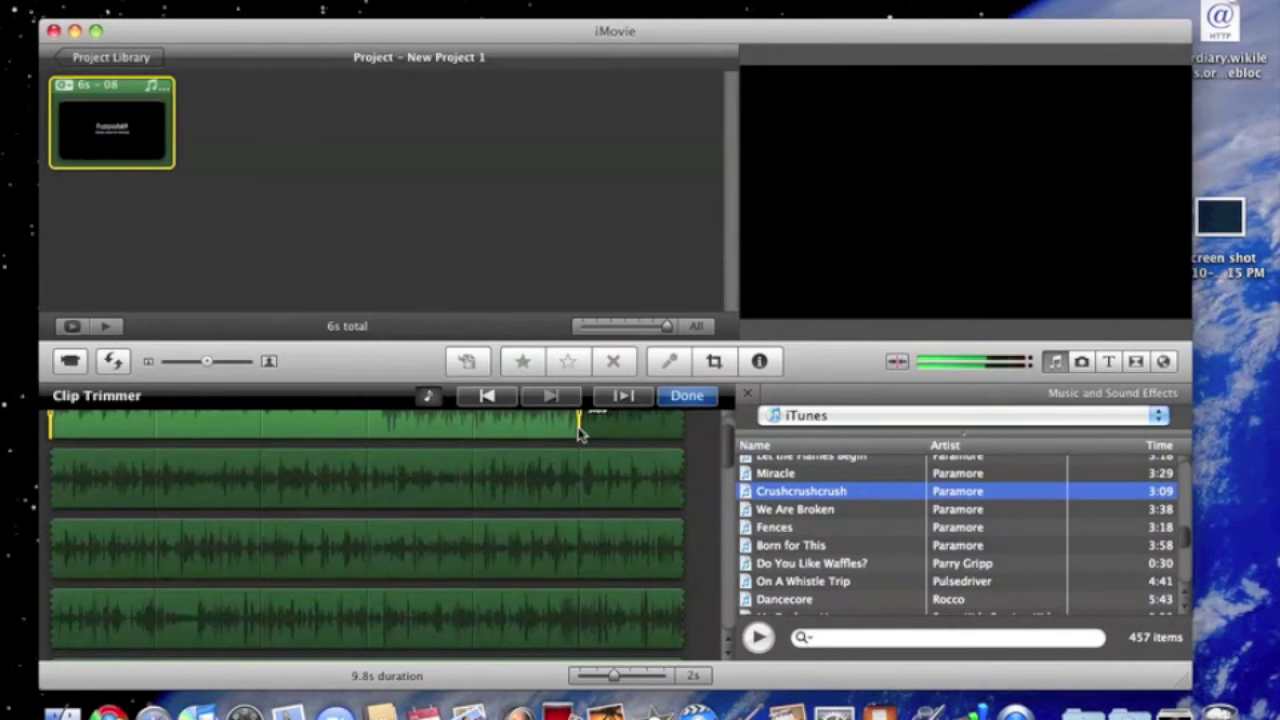
right_click(580, 432)
- Preview the intro with the song, then trim Crushcrushcrush to 5.9 seconds
click(543, 458)
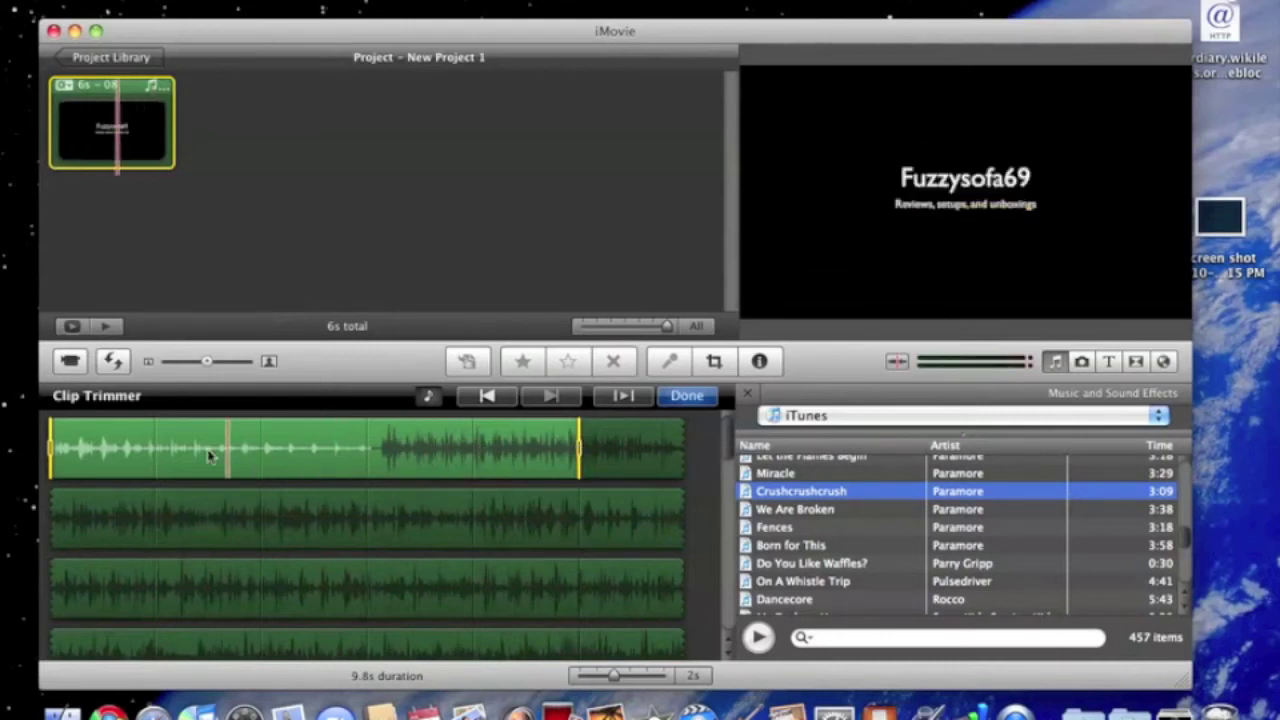
key(XF86AudioRaiseVolume)
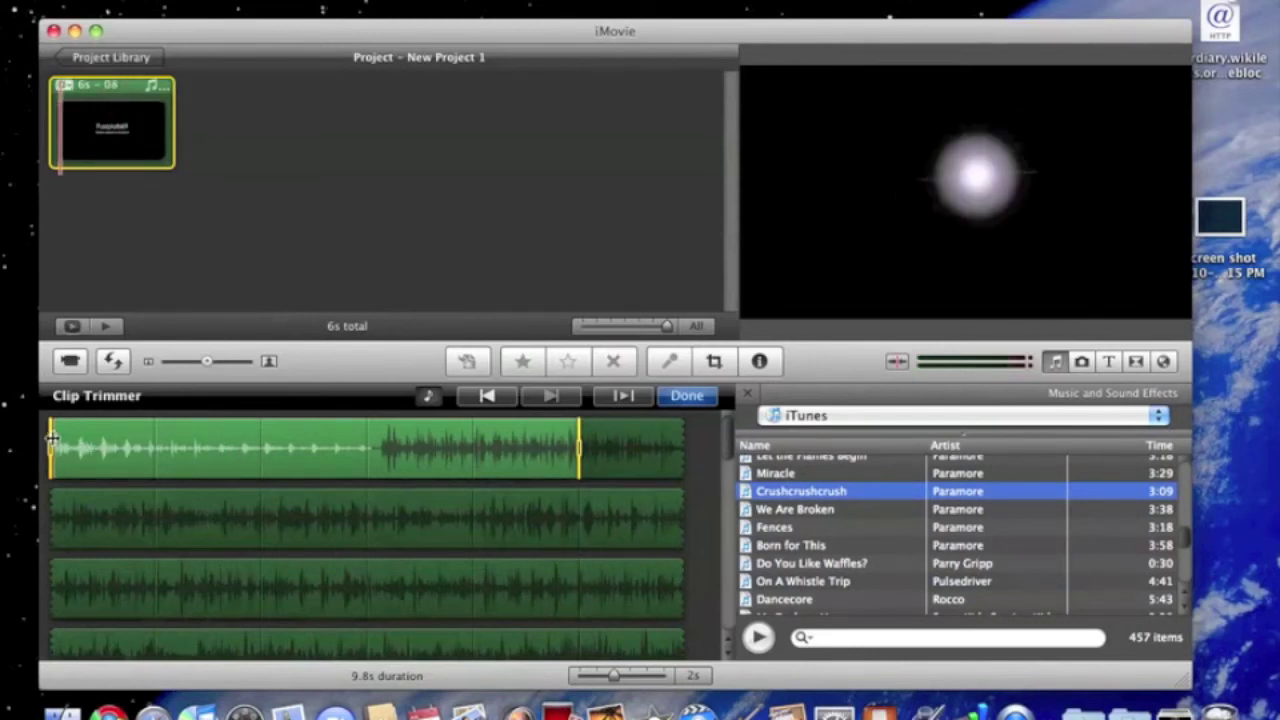
key(space)
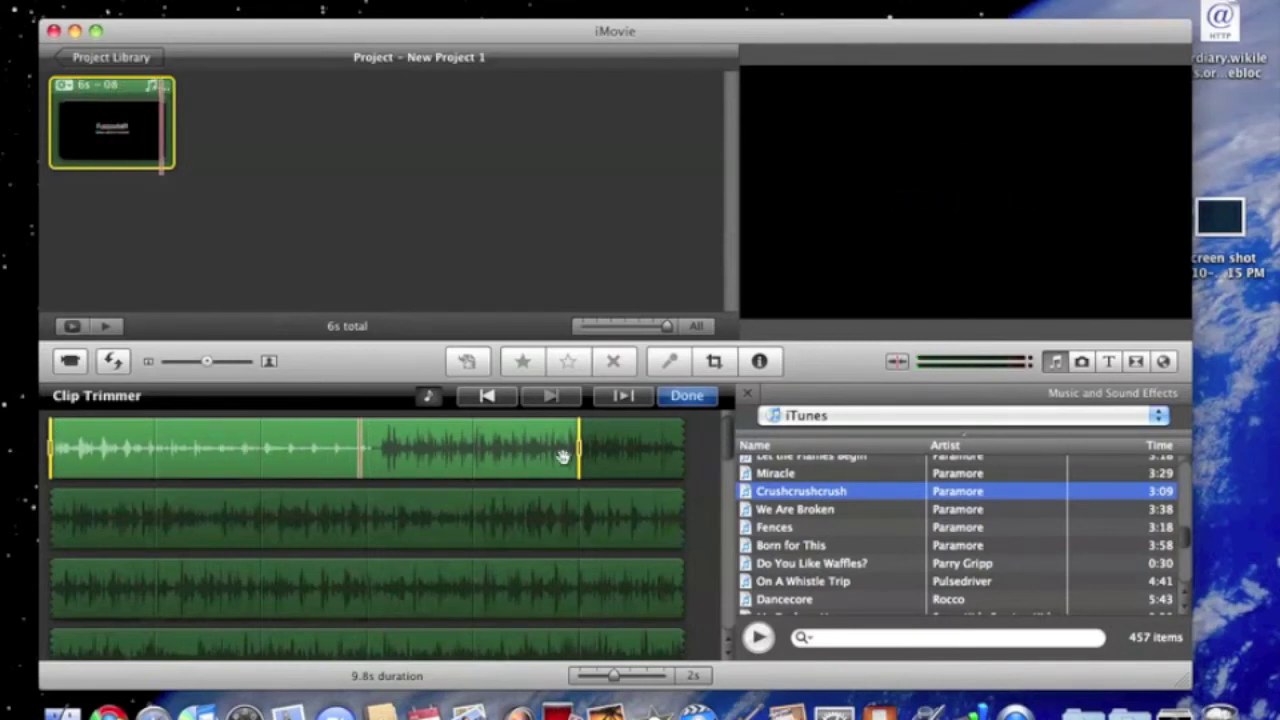
drag(575, 452, 319, 457)
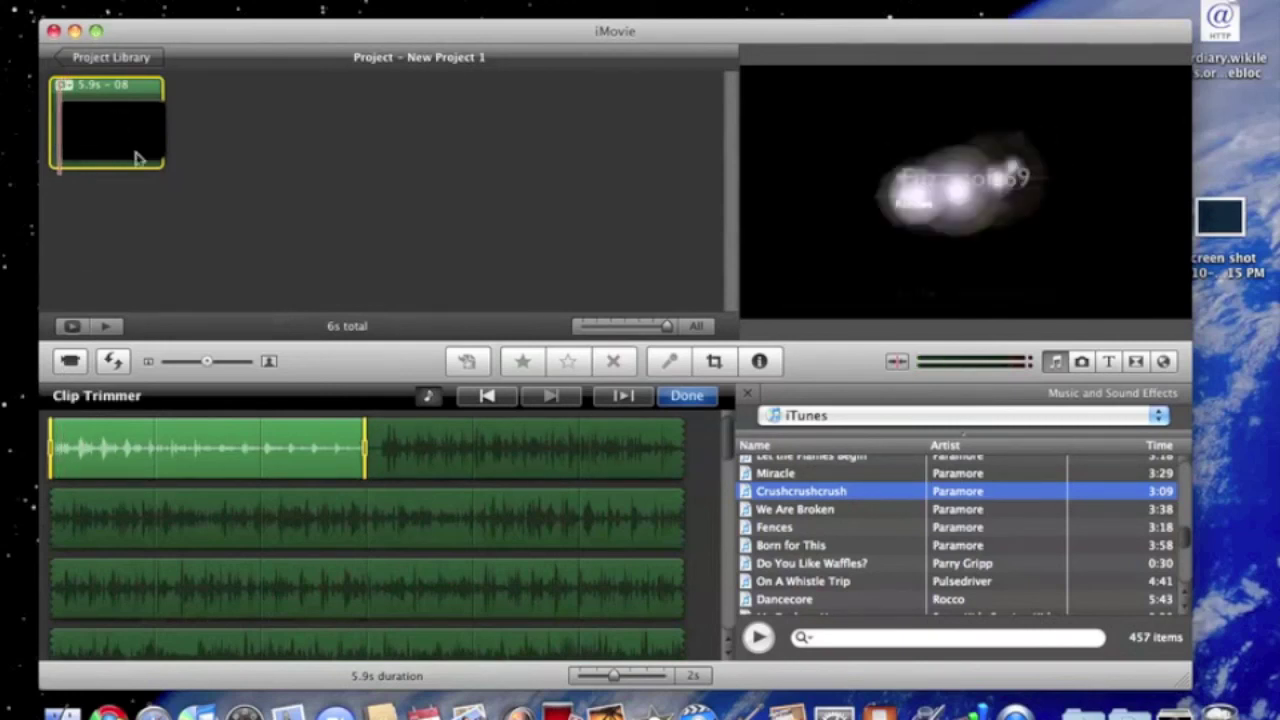
- Close the Clip Trimmer and return to the Project Library showing New Project 1 at 6s
key(Return)
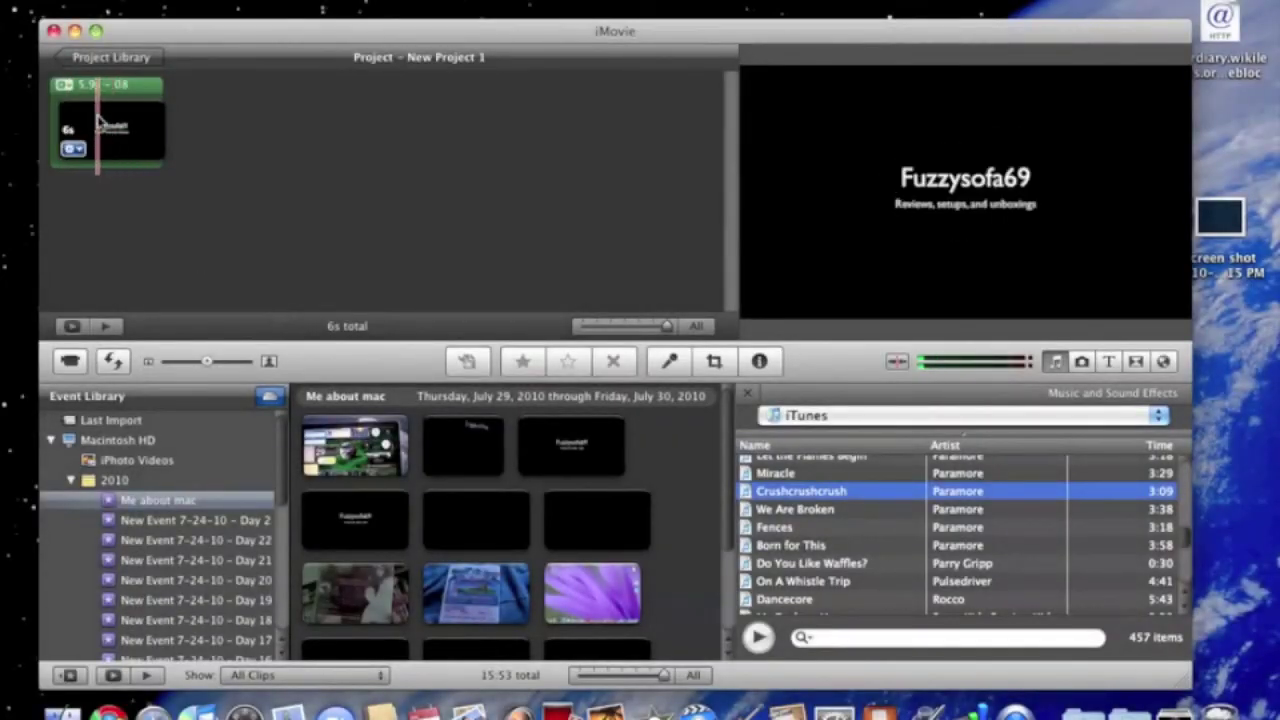
click(100, 57)
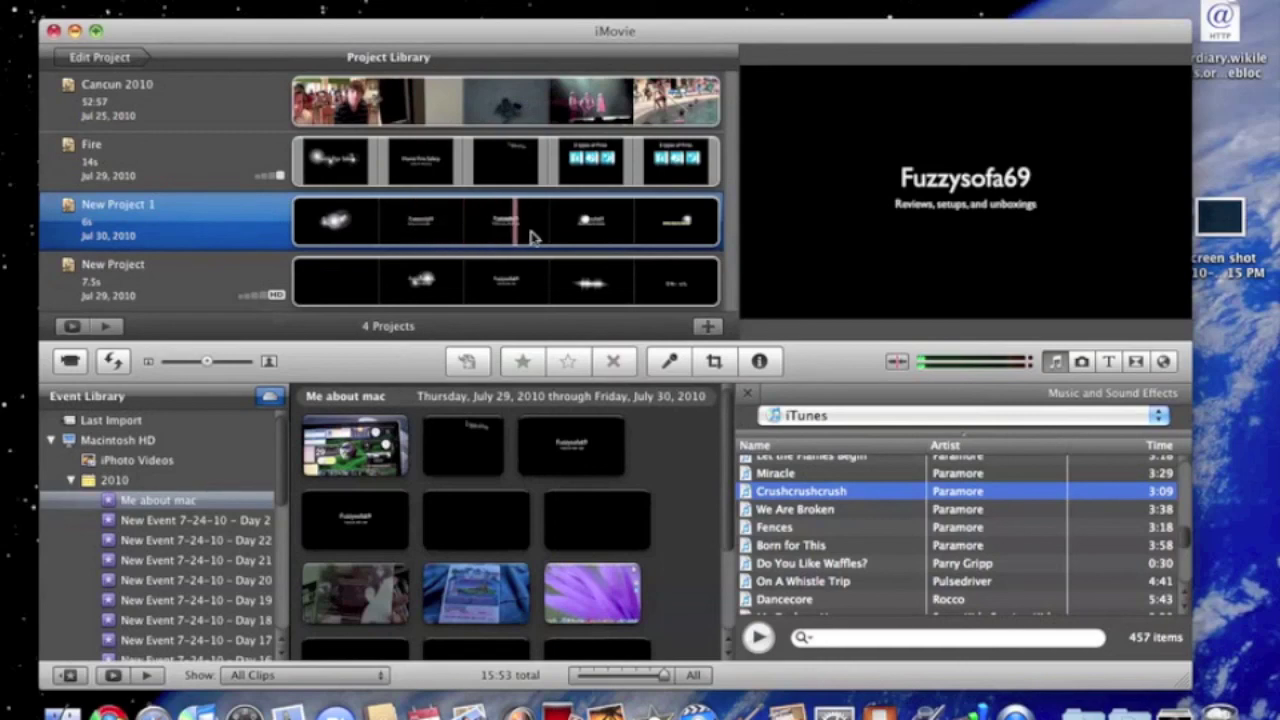
click(330, 0)
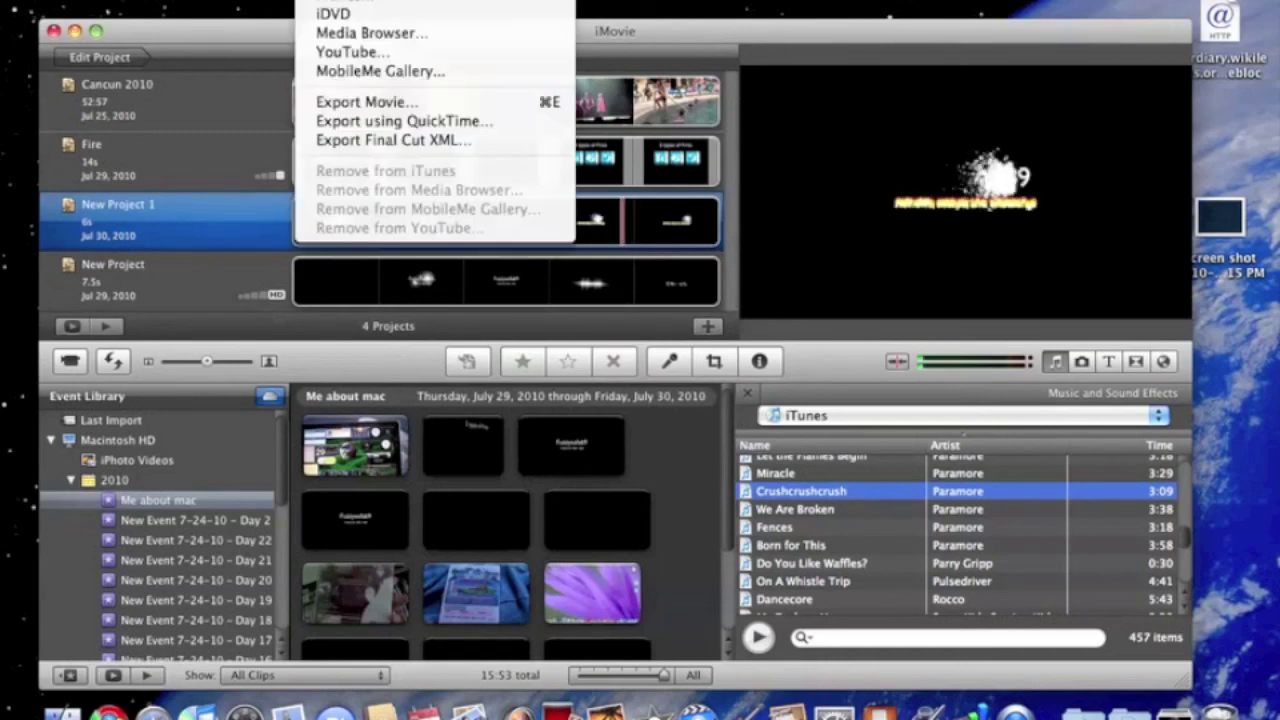
click(377, 36)
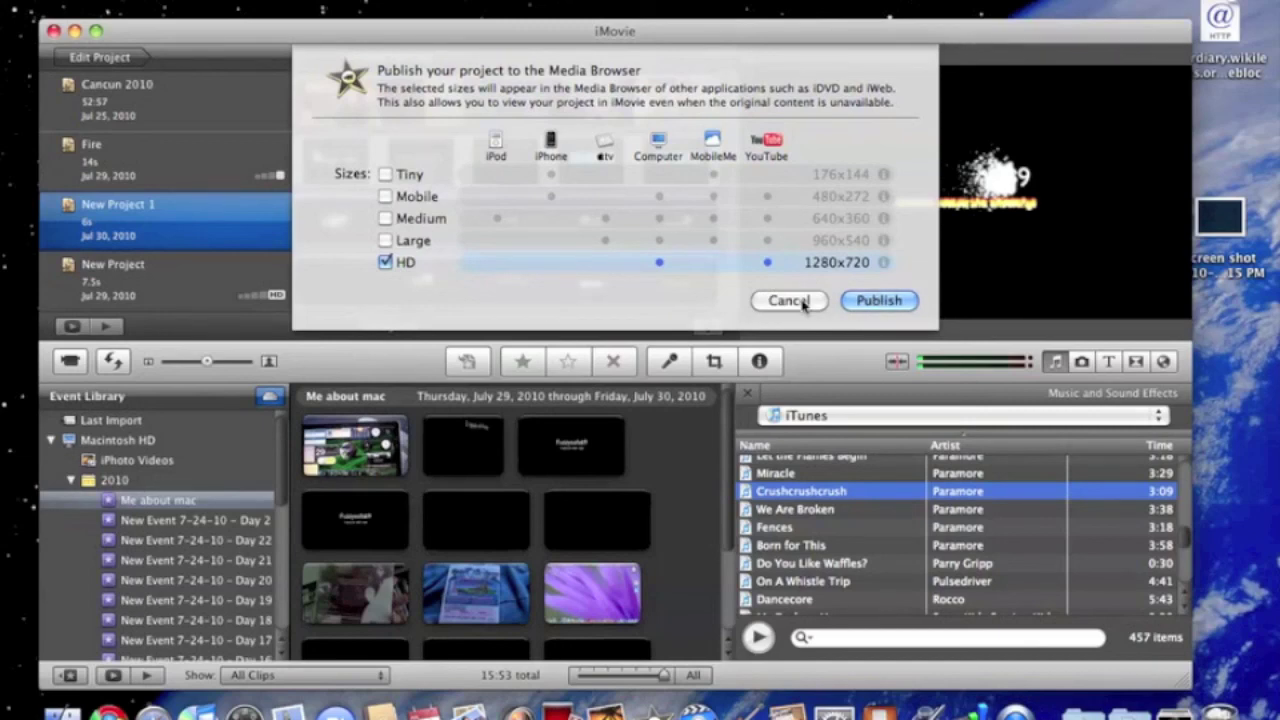
click(790, 301)
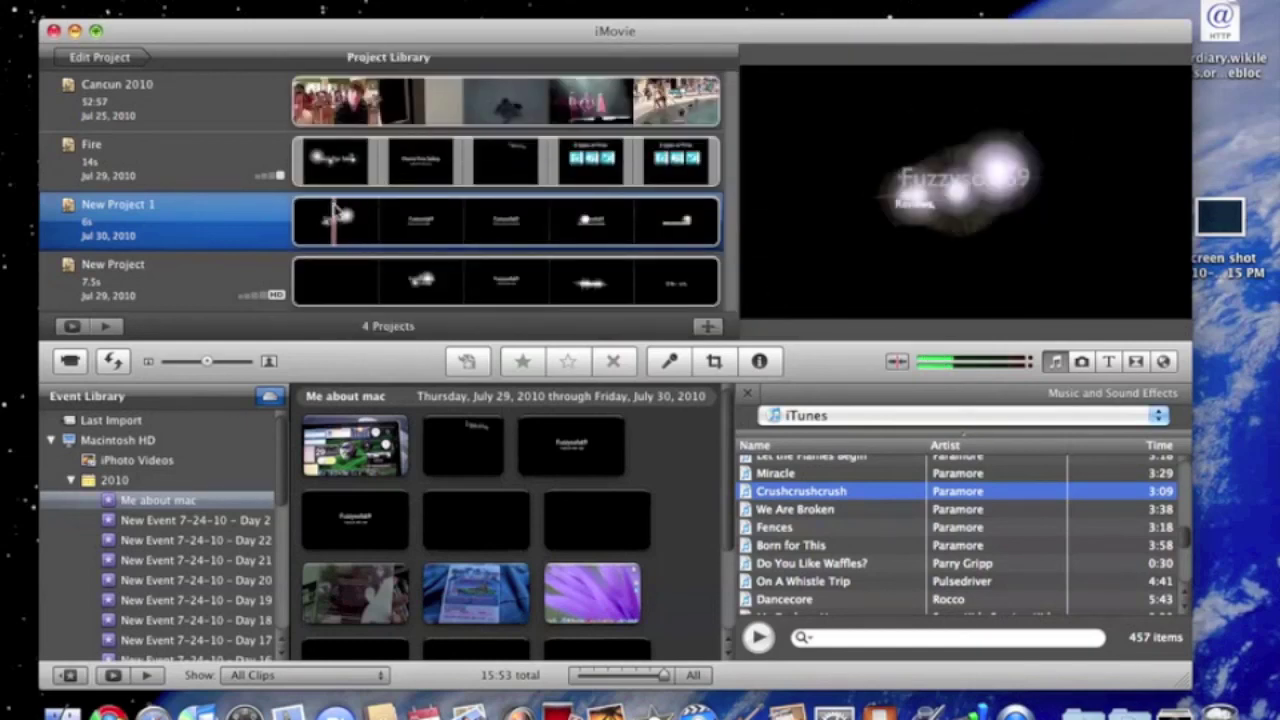
- Leave the New Project name unchanged, reselect New Project 1, and minimise iMovie to the Dock
click(203, 298)
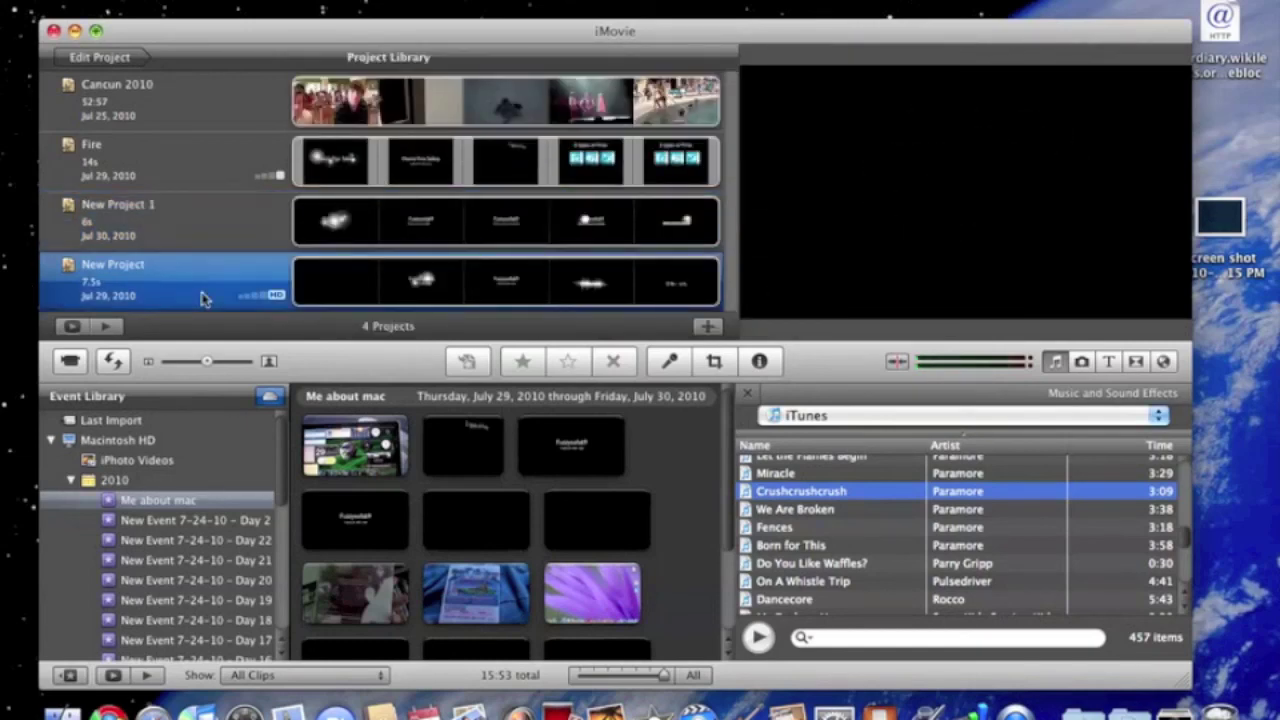
key(Return)
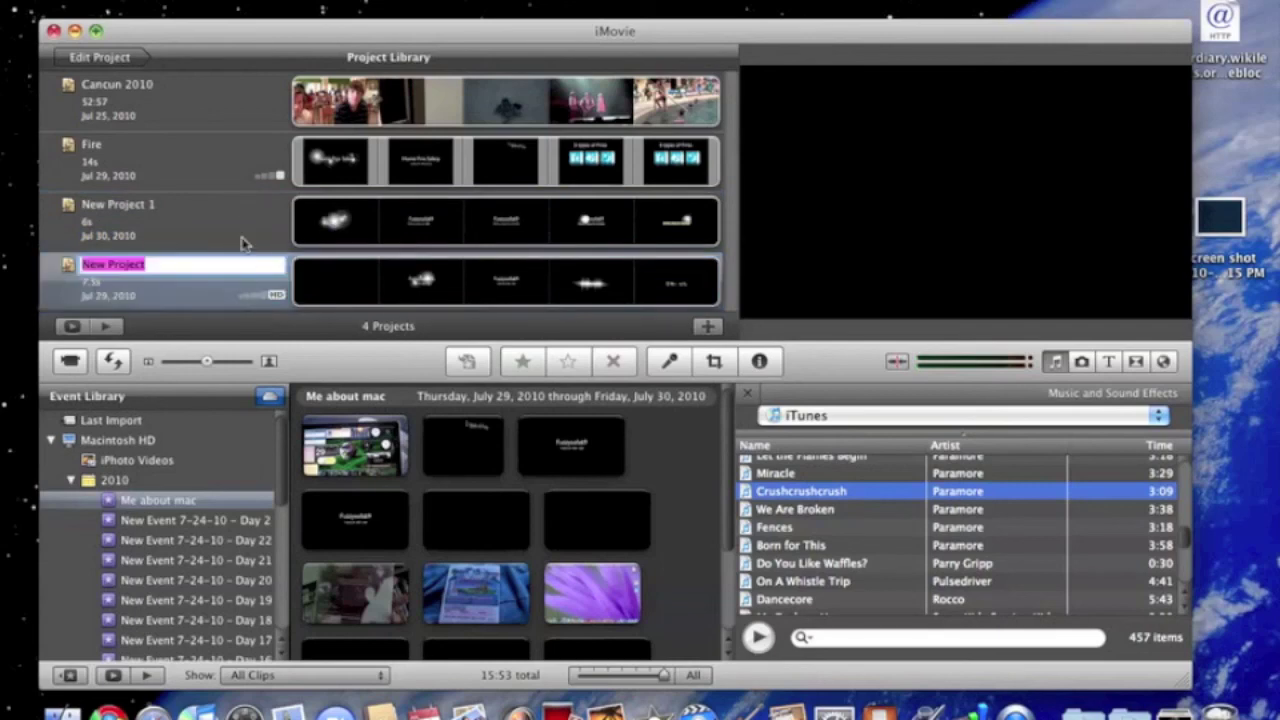
key(Return)
click(245, 226)
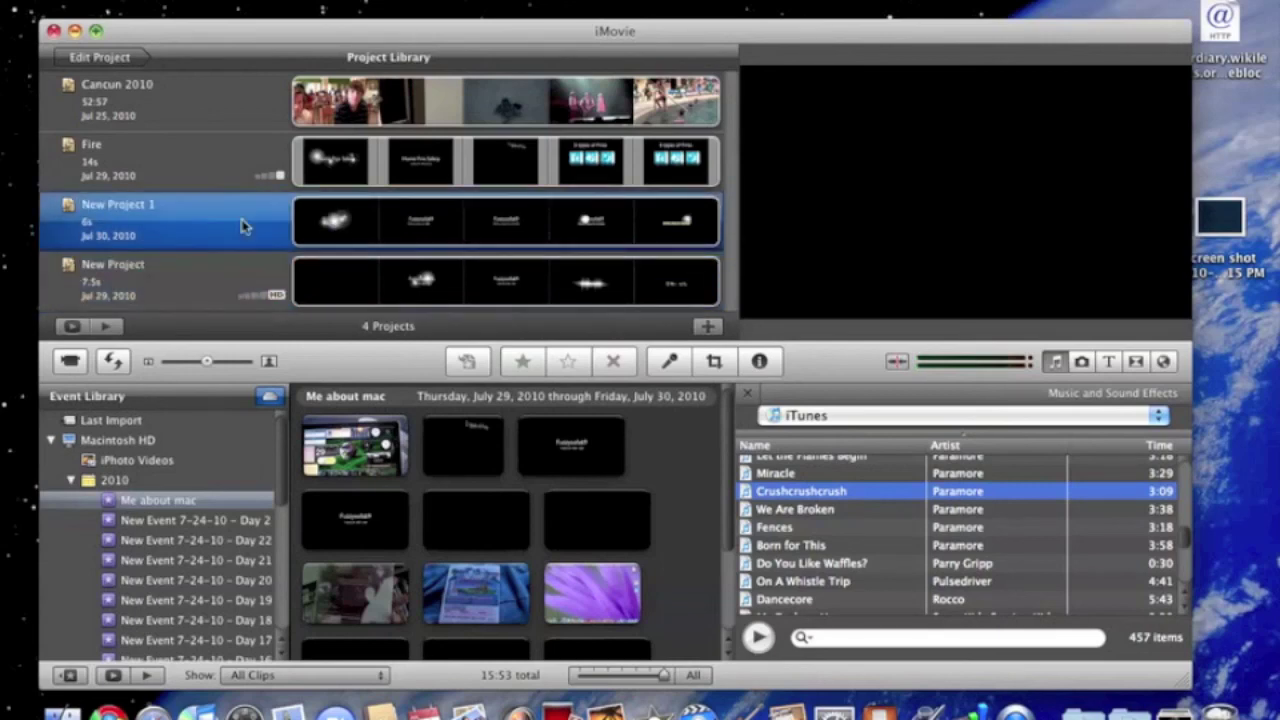
click(74, 32)
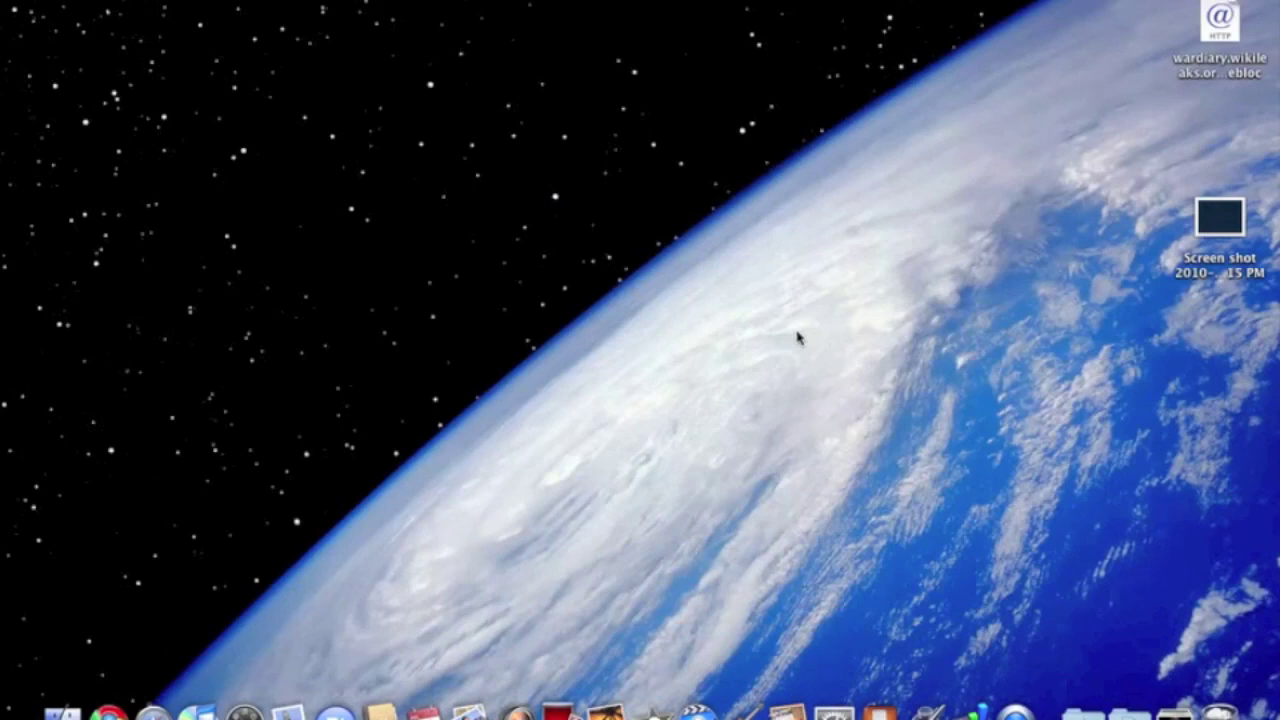